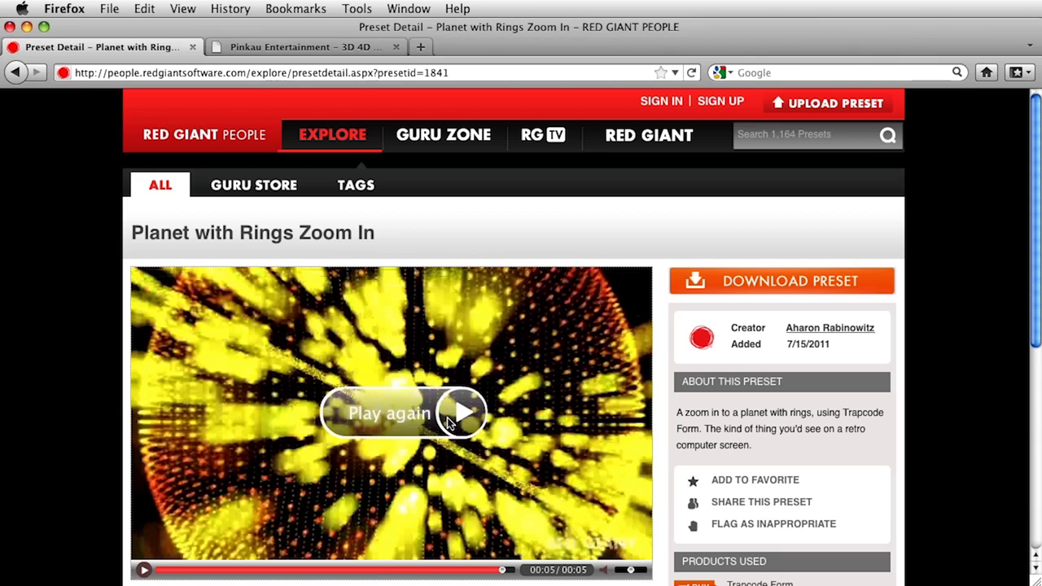
Replay the Planet with Rings Zoom In preset preview, and look through the stereo script tutorials on the Pinkau forum page
left_click(446, 424)
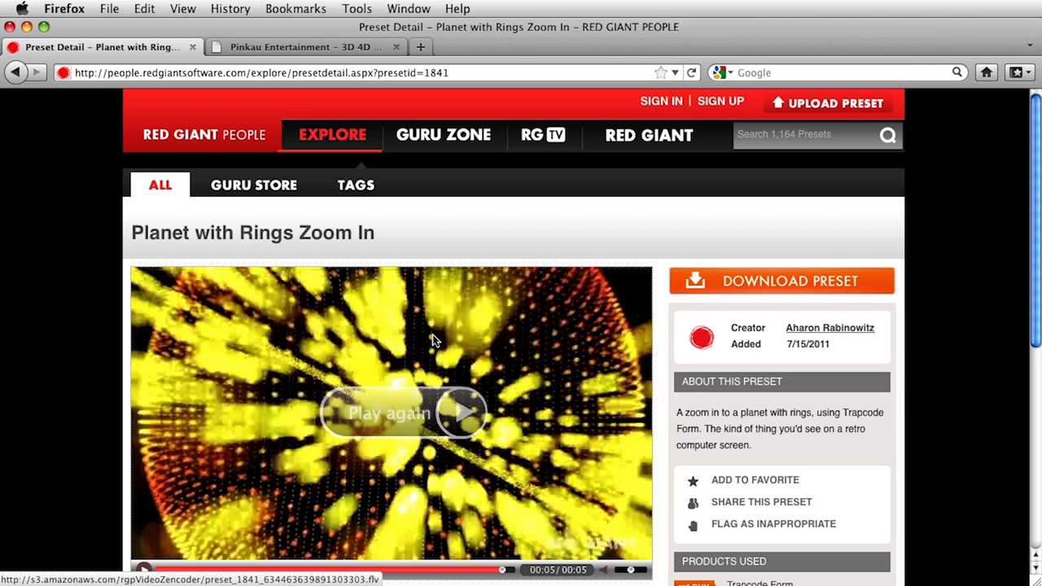
left_click(275, 51)
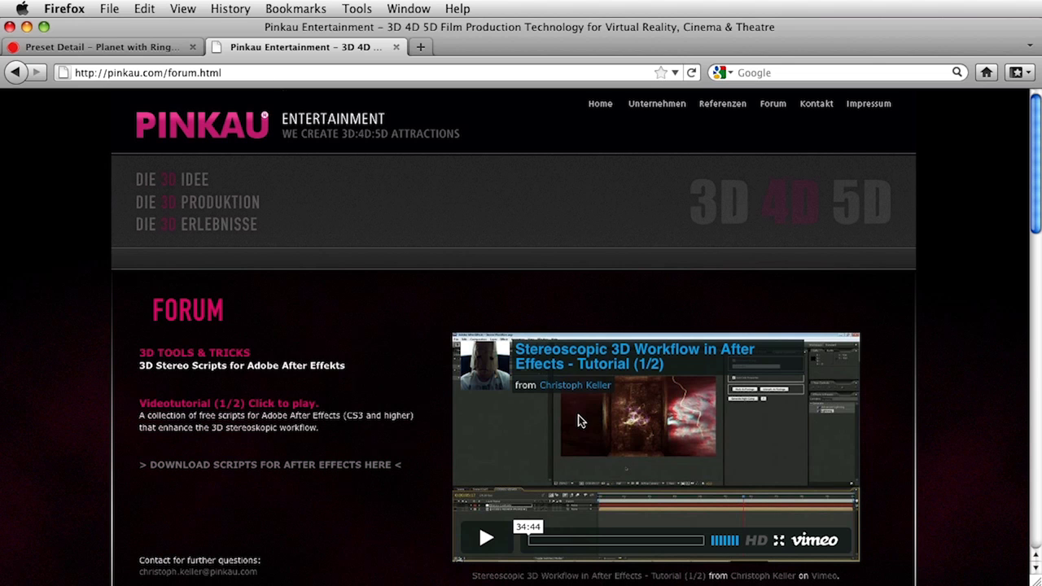
scroll(578, 420, "down", 10)
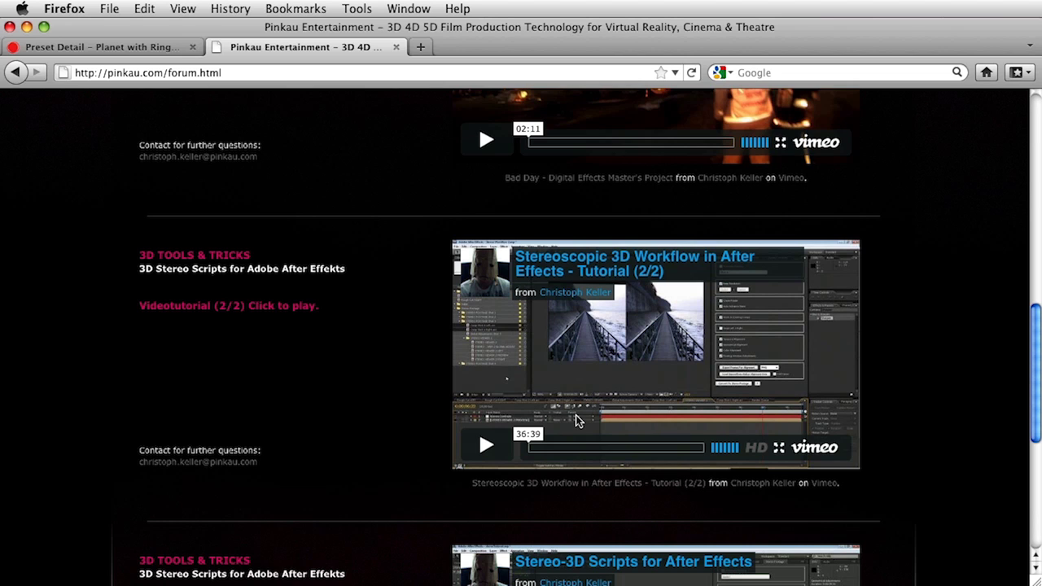
scroll(576, 420, "down", 1)
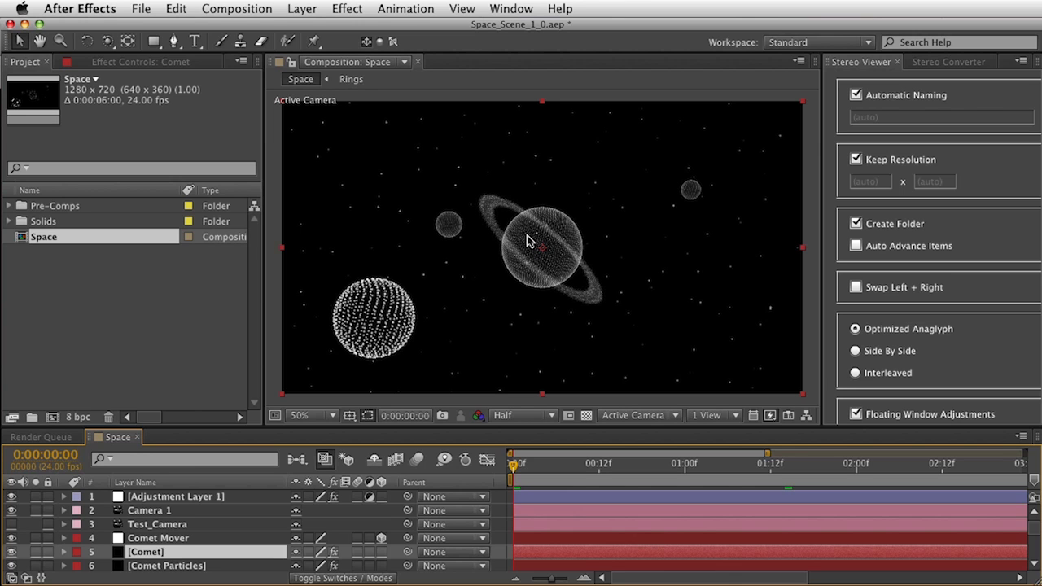
Scrub through the Space composition to preview the comet and planet animation, returning to the first frame
left_click_drag(603, 470, 752, 444)
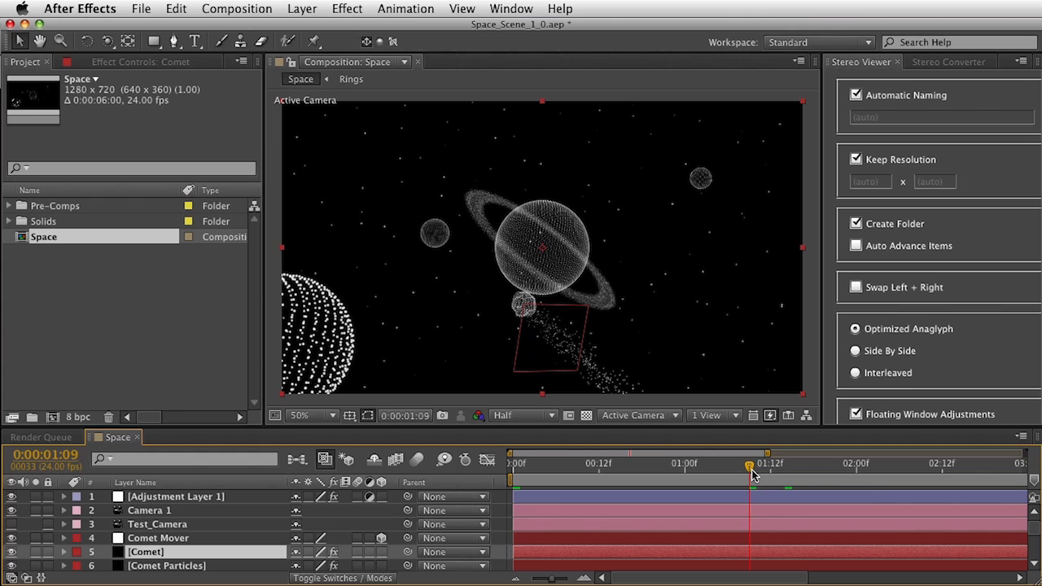
left_click(685, 464)
left_click_drag(576, 464, 513, 464)
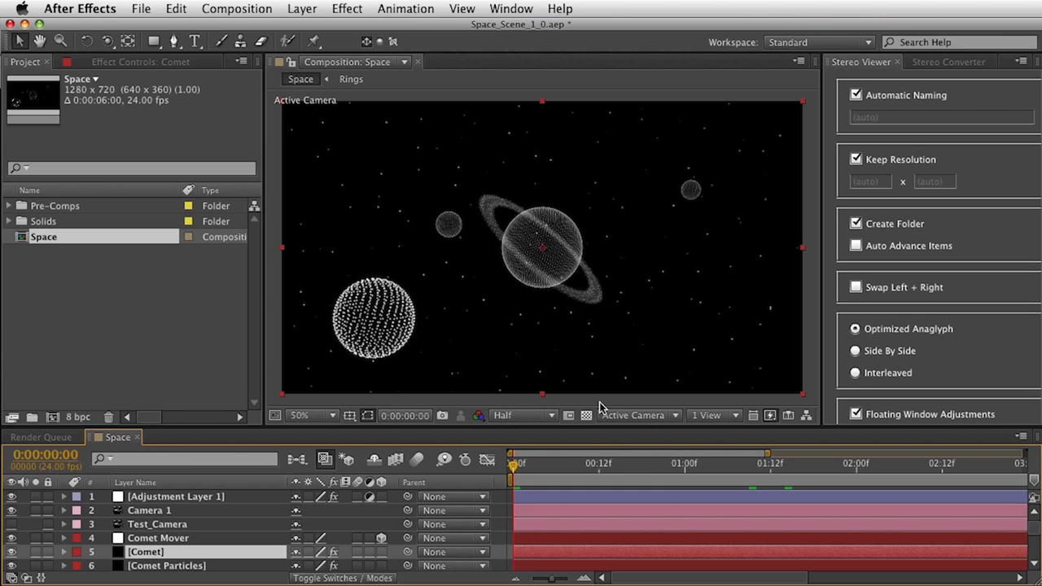
Generate a right-eye composition from the Space composition with the Stereo Converter script, keeping automatic naming and auto-linked properties
left_click(41, 242)
left_click(43, 285)
left_click(46, 242)
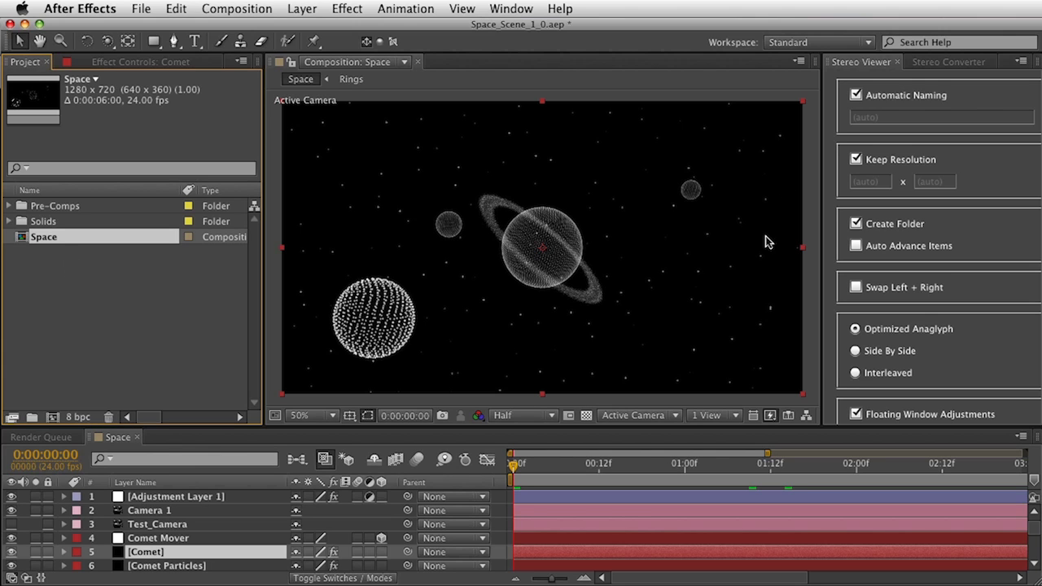
left_click(938, 67)
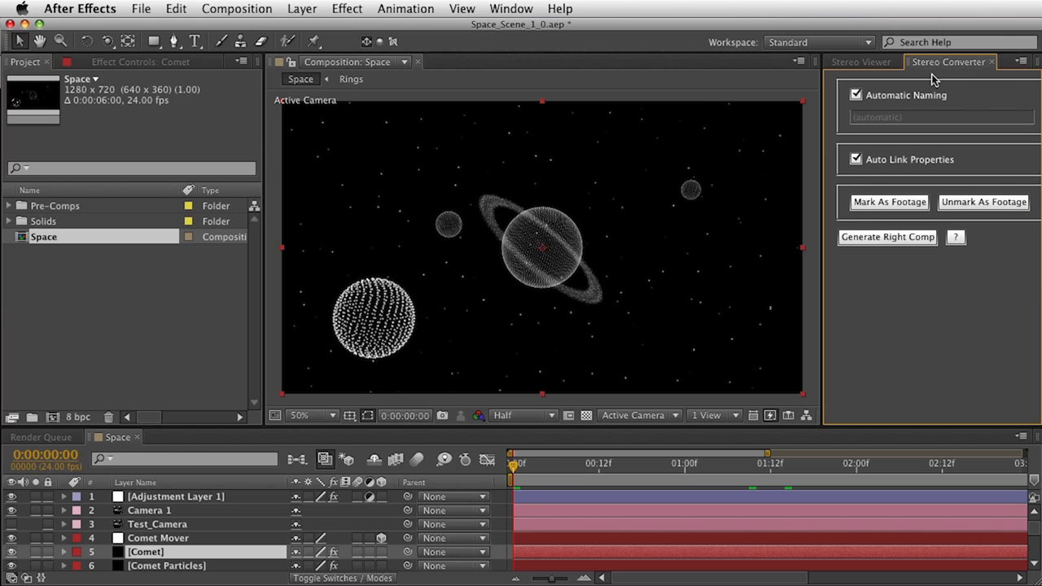
left_click(900, 244)
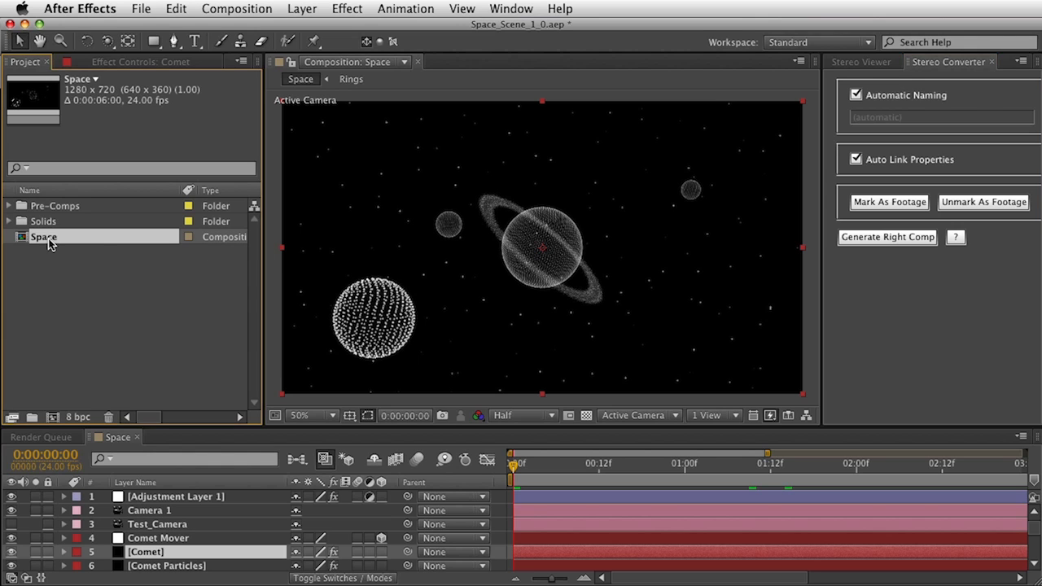
left_click(864, 242)
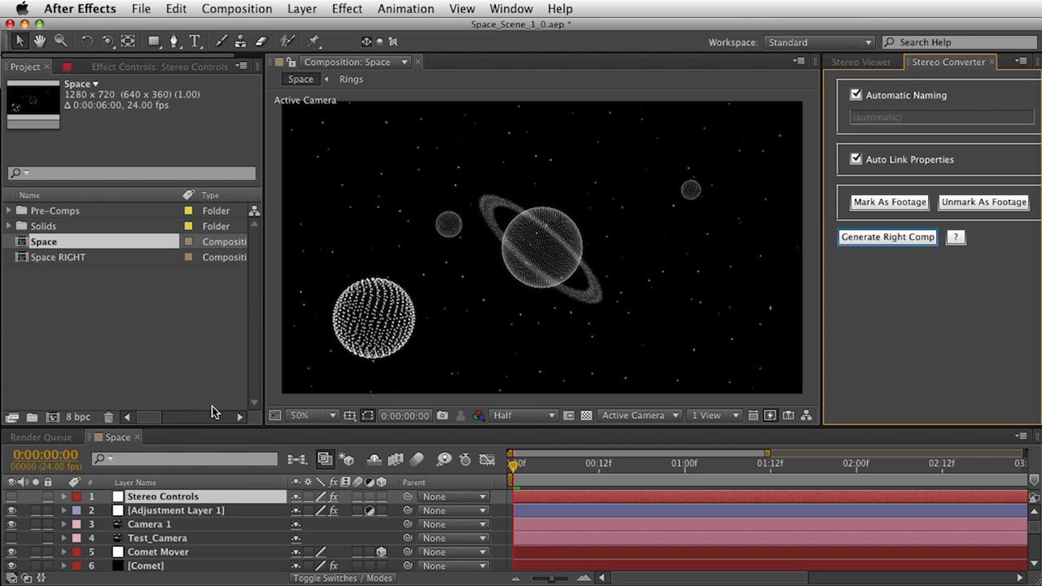
Open the Space RIGHT composition and compare its image with the Space composition
left_click(47, 259)
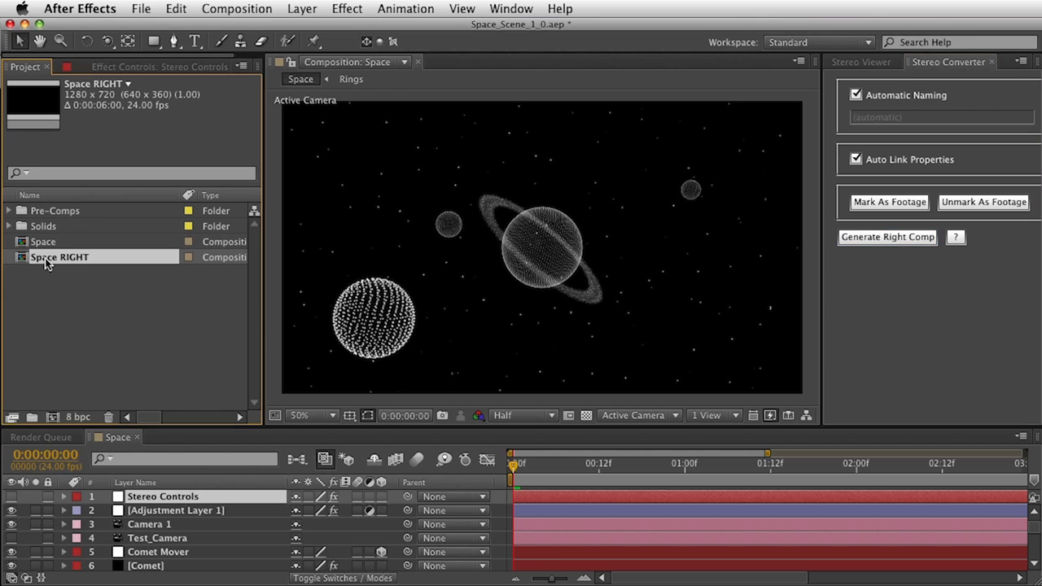
double_click(47, 258)
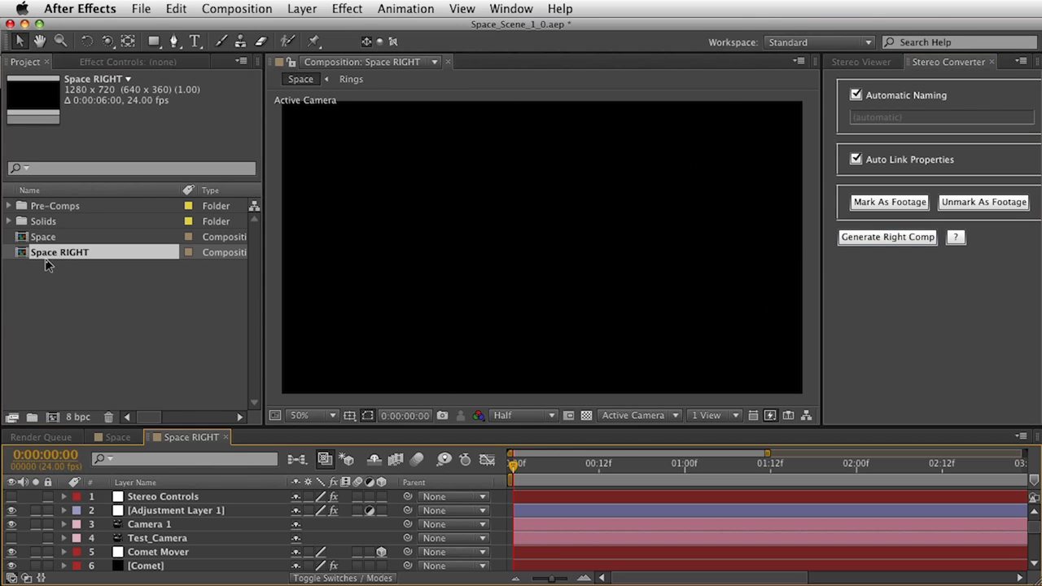
left_click(111, 437)
left_click(174, 439)
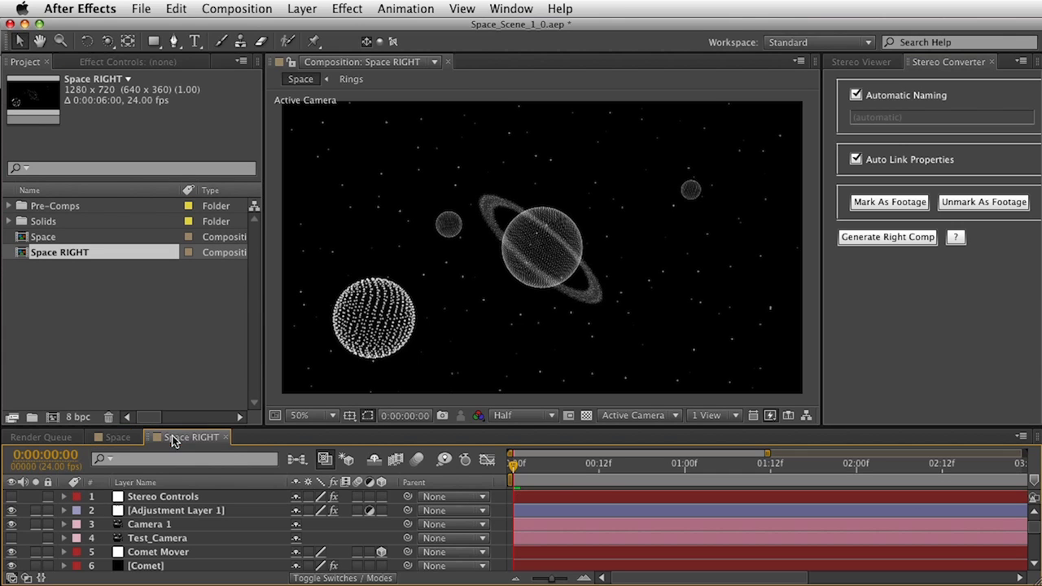
left_click(125, 437)
left_click(184, 440)
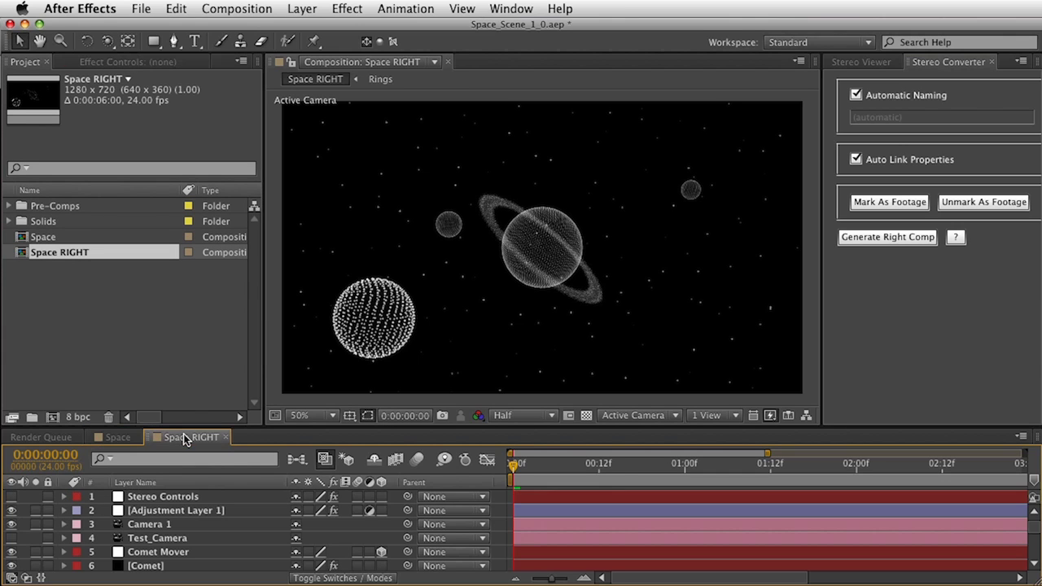
Set the Camera Separation slider on the Stereo Controls layer of the Space composition to 10
left_click(120, 438)
left_click(149, 499)
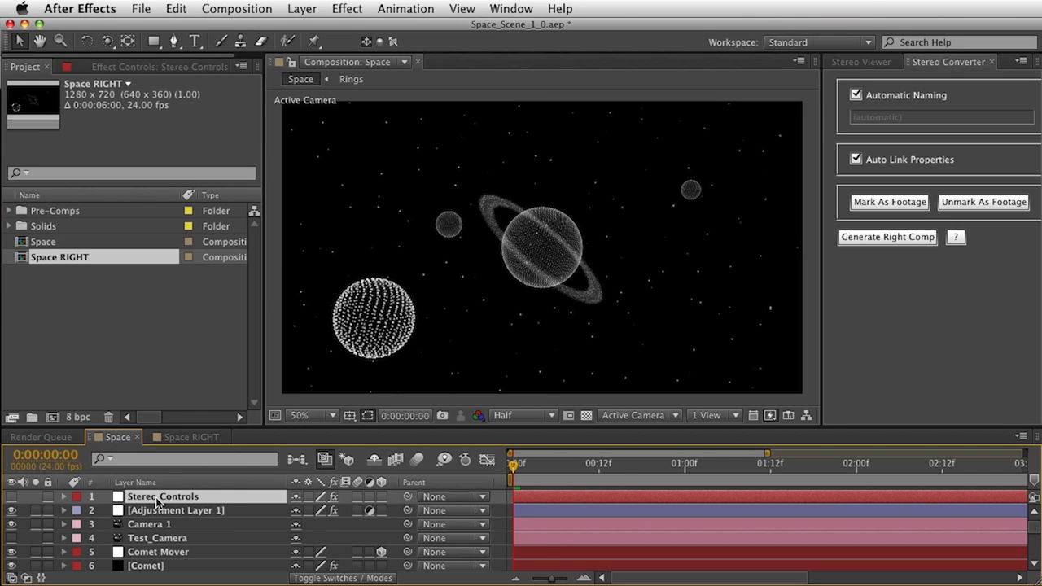
left_click(122, 67)
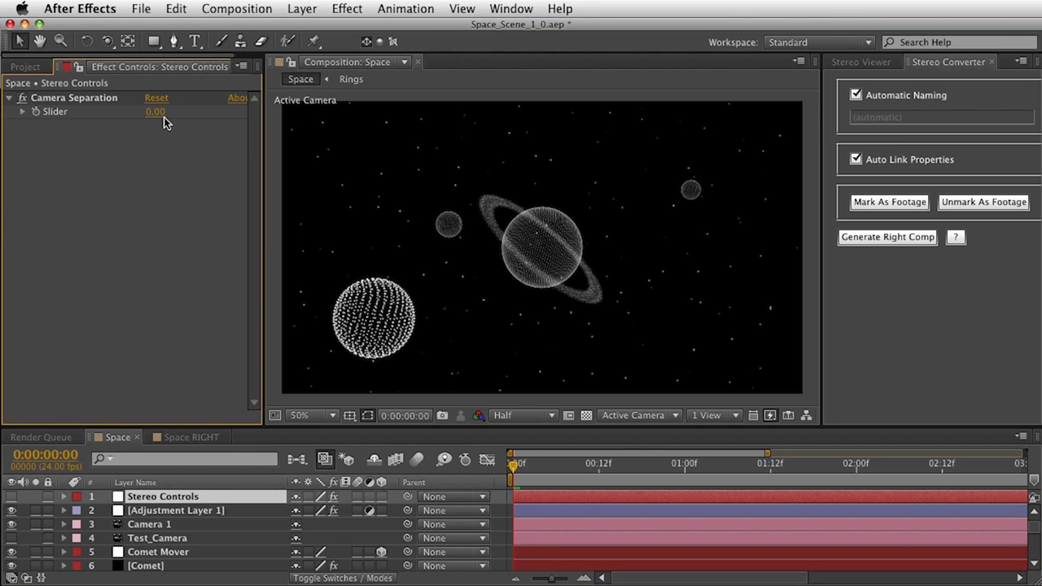
left_click(153, 113)
key("Return")
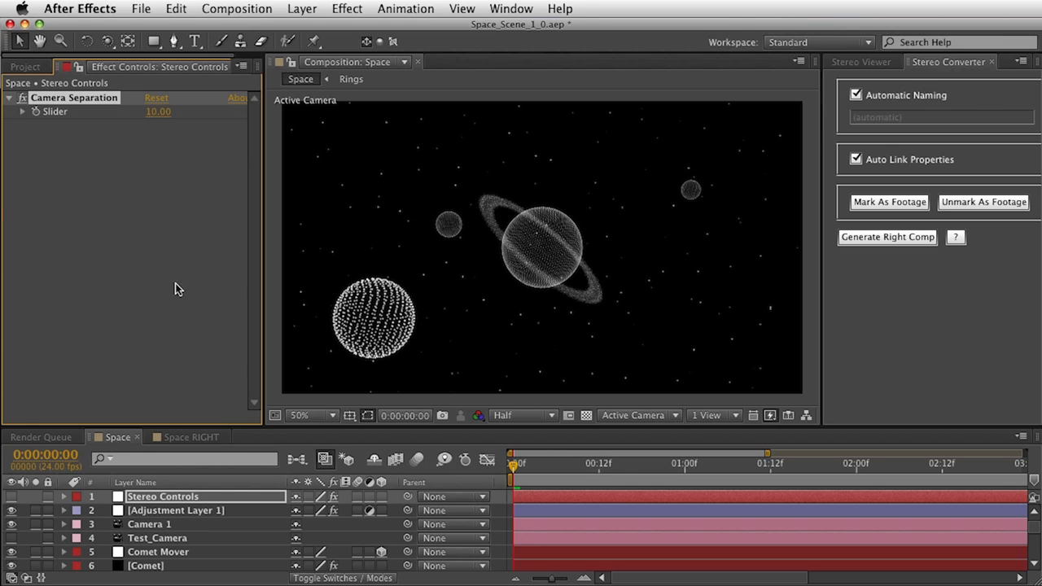
Alternate between the Space and Space RIGHT compositions to examine the horizontal offset between the two camera views
left_click(173, 440)
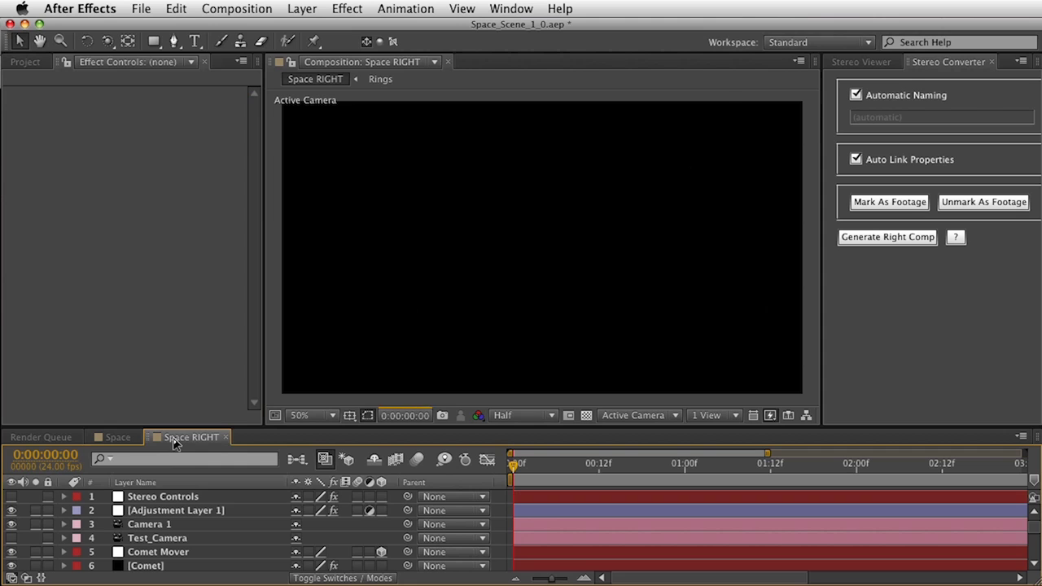
left_click(119, 440)
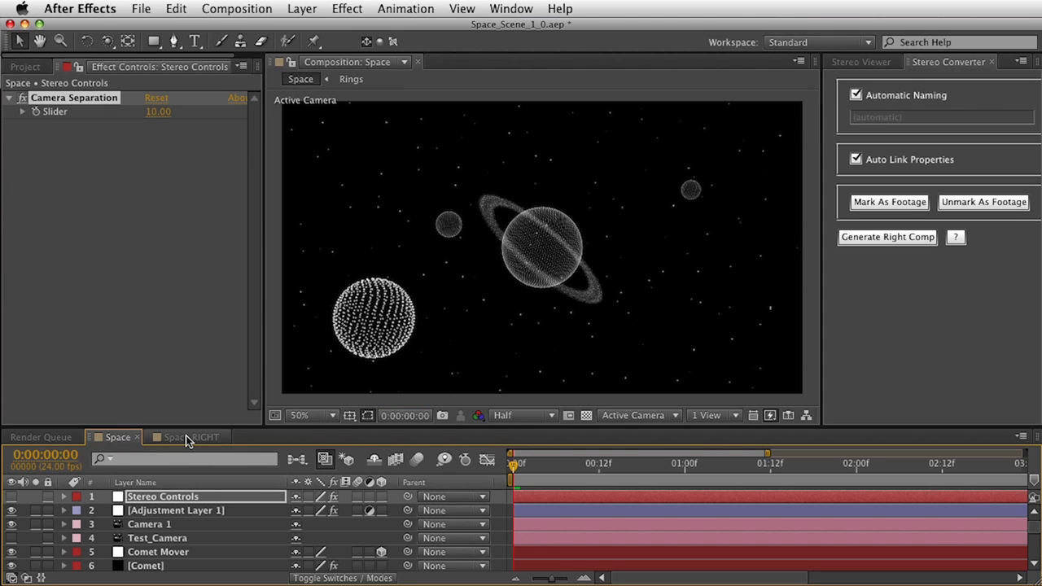
left_click(175, 438)
left_click(118, 440)
left_click(194, 438)
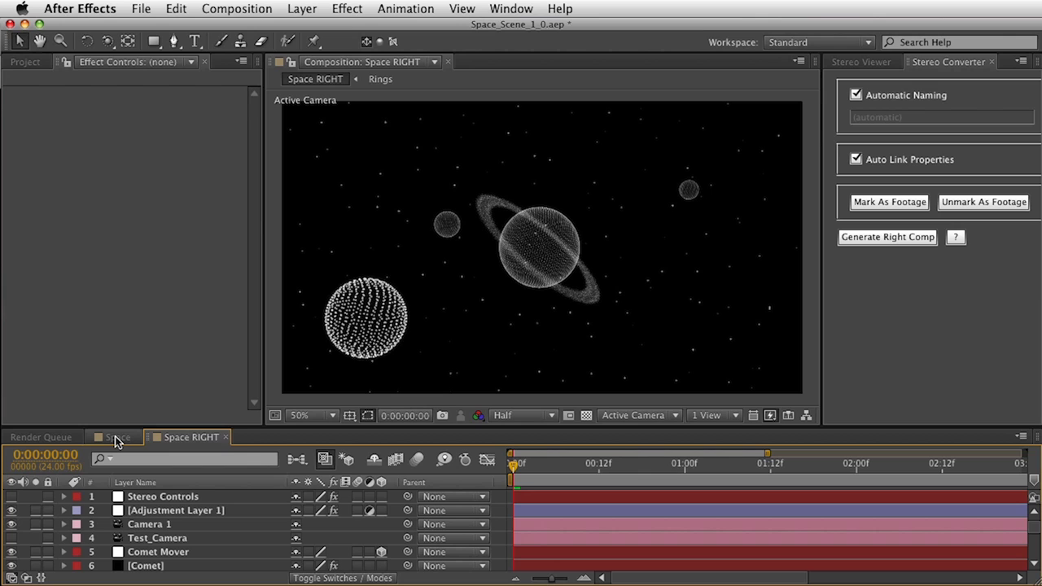
left_click(117, 440)
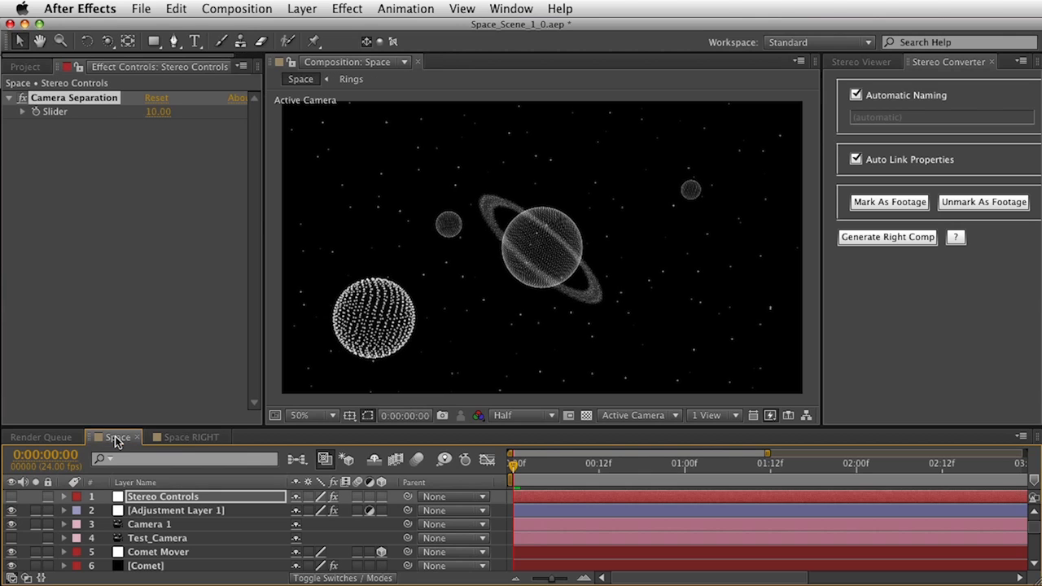
left_click(172, 441)
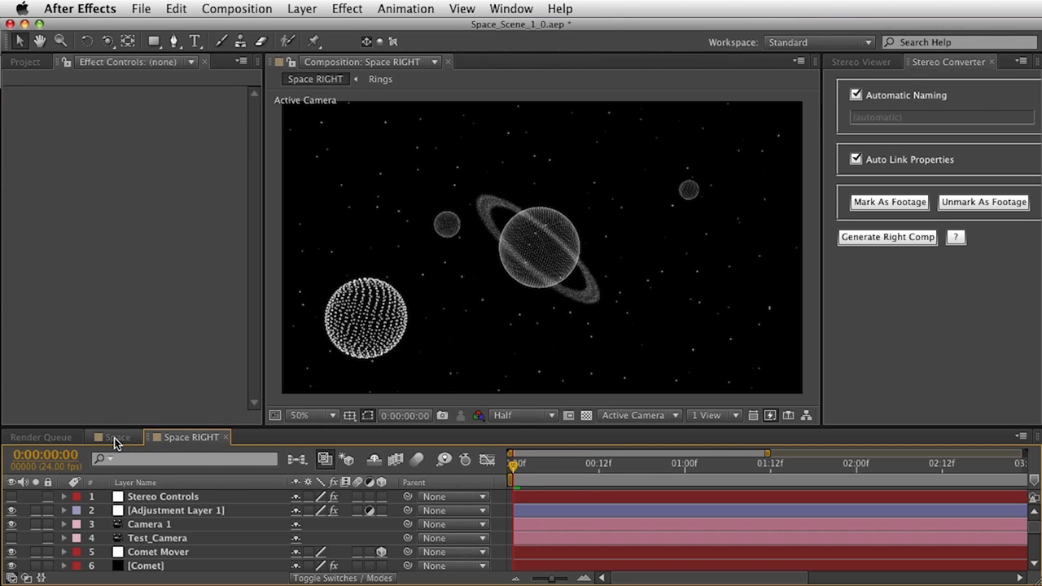
left_click(114, 441)
left_click(191, 437)
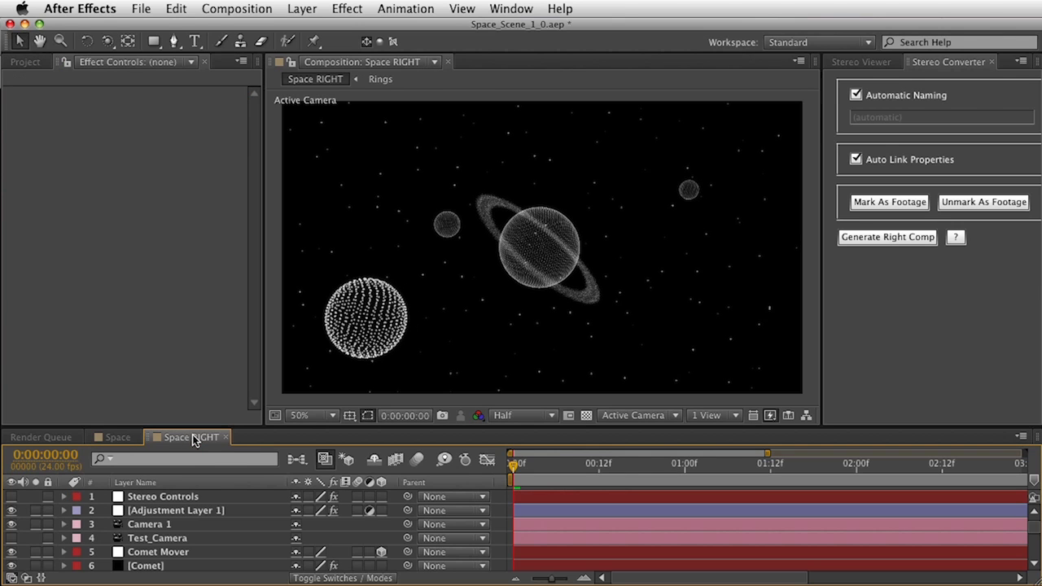
left_click(118, 438)
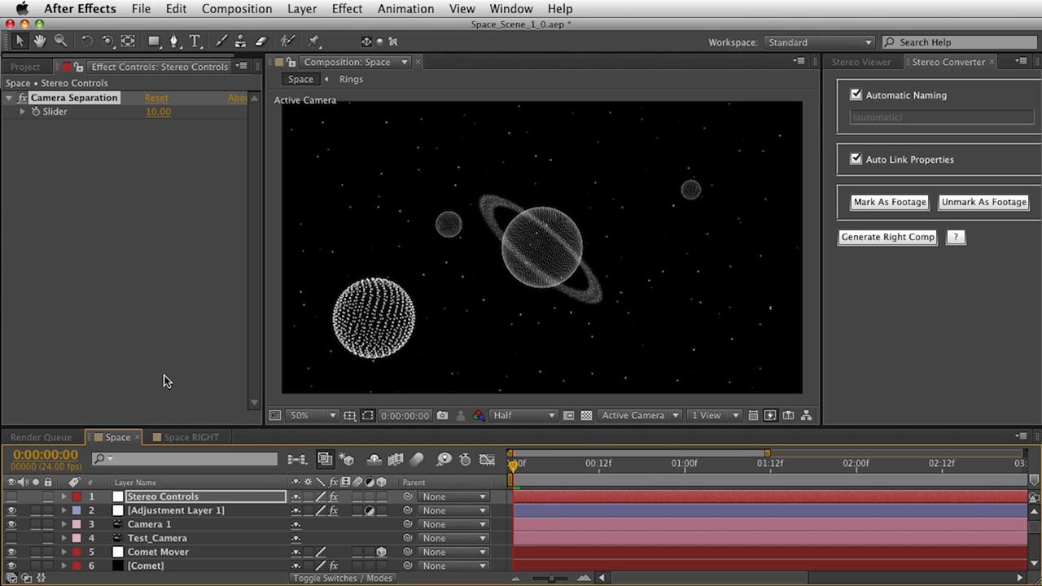
Generate optimized anaglyph stereo comps from the Space and Space RIGHT compositions with the Stereo Viewer script, including floating window and global adjustments
left_click(24, 67)
left_click(41, 244)
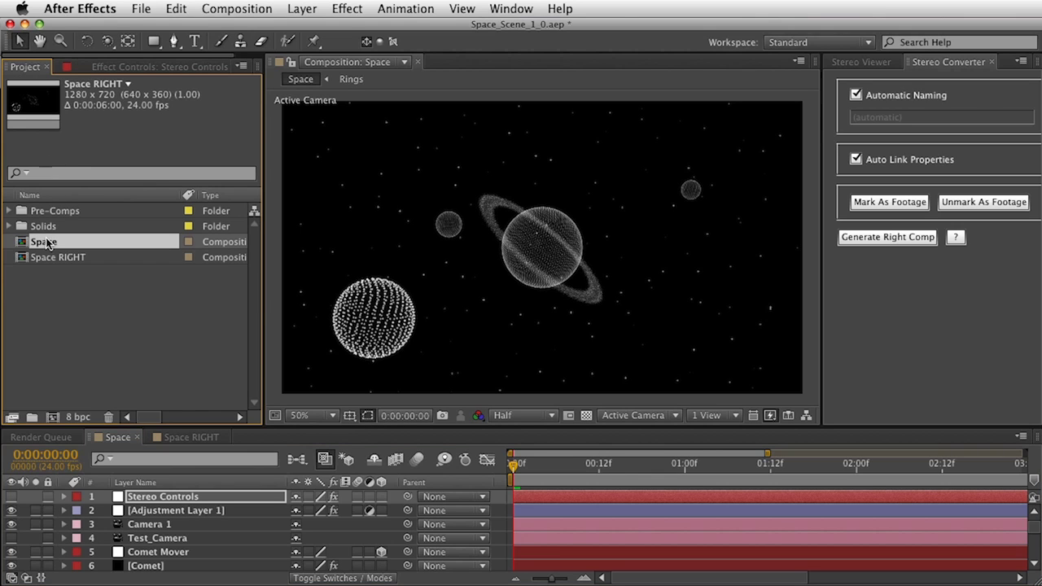
left_click(48, 259, "shift")
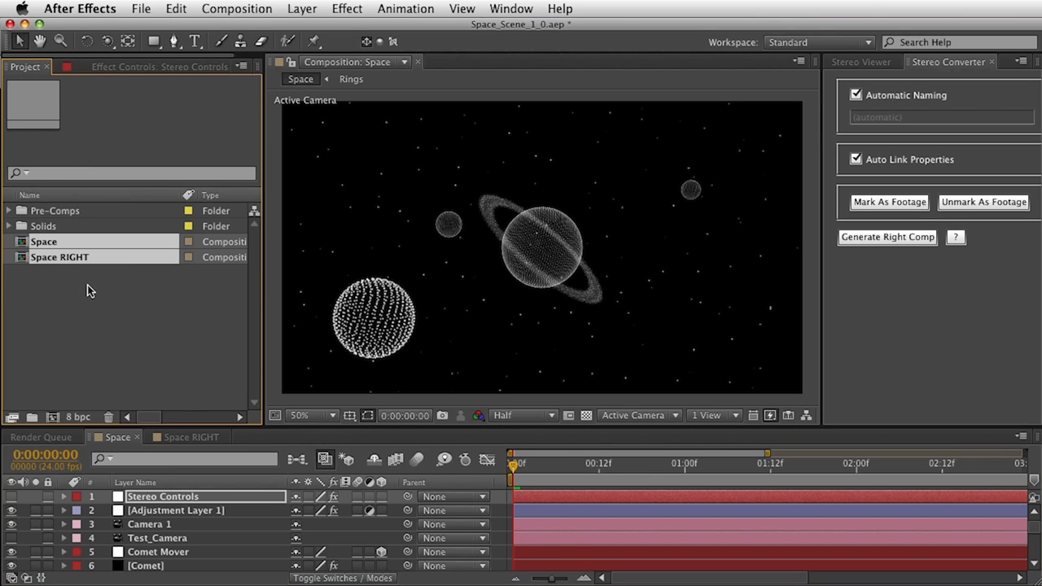
left_click(862, 63)
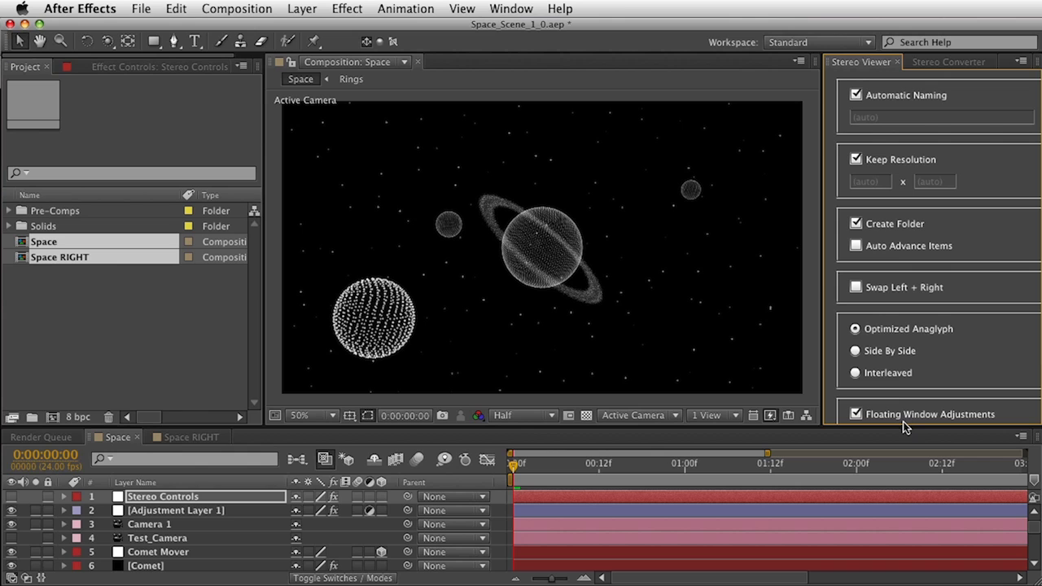
left_click_drag(902, 425, 899, 507)
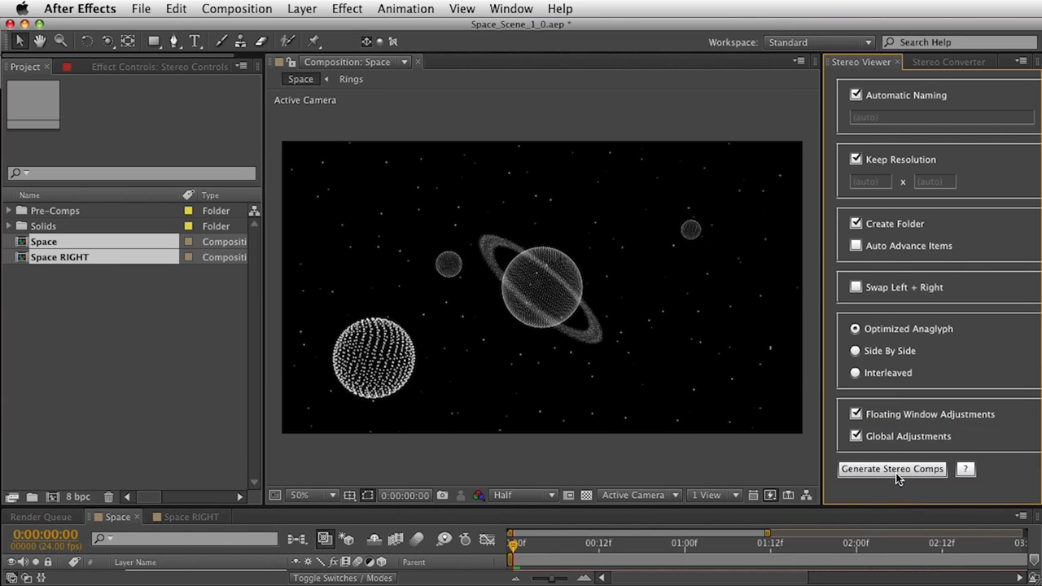
left_click(896, 472)
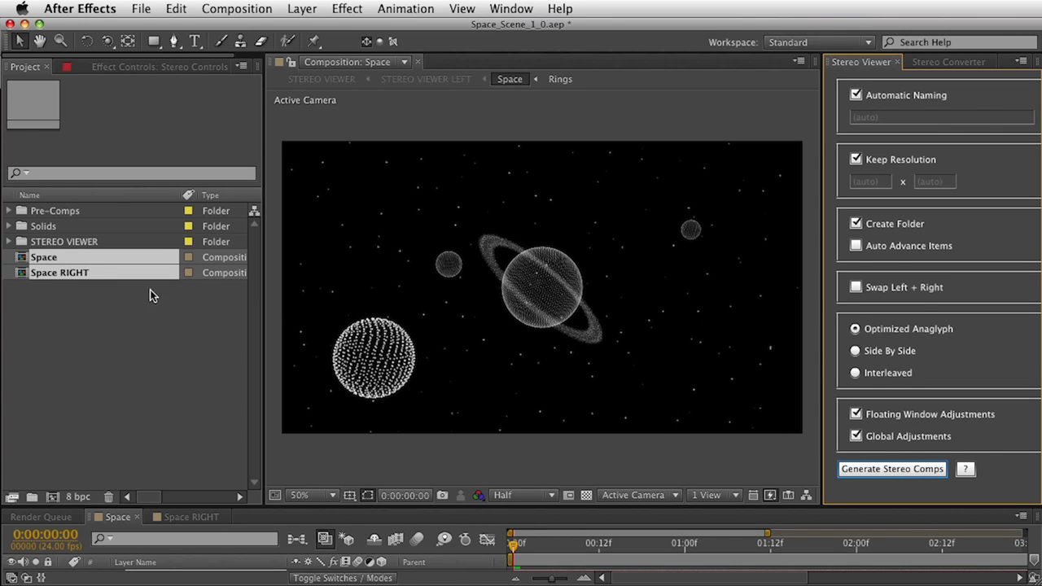
Expand the STEREO VIEWER folder in the project and open the STEREO VIEWER composition
left_click(57, 242)
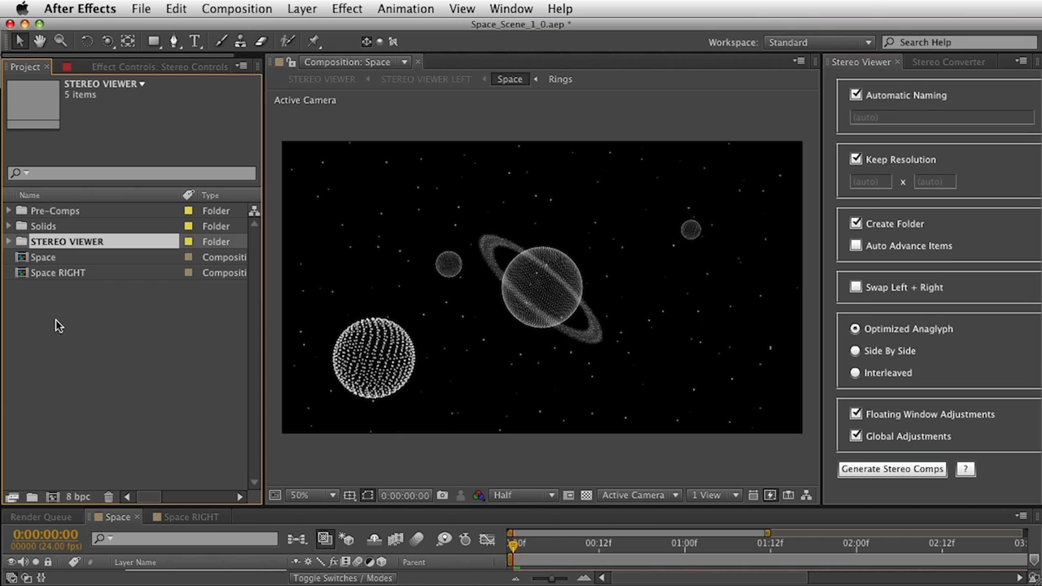
left_click(10, 242)
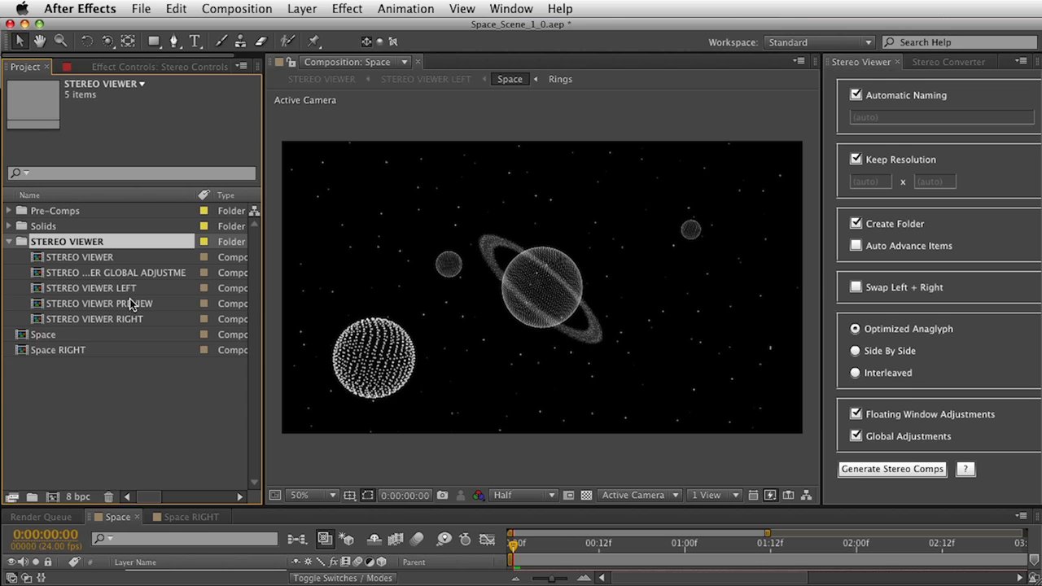
left_click(97, 262)
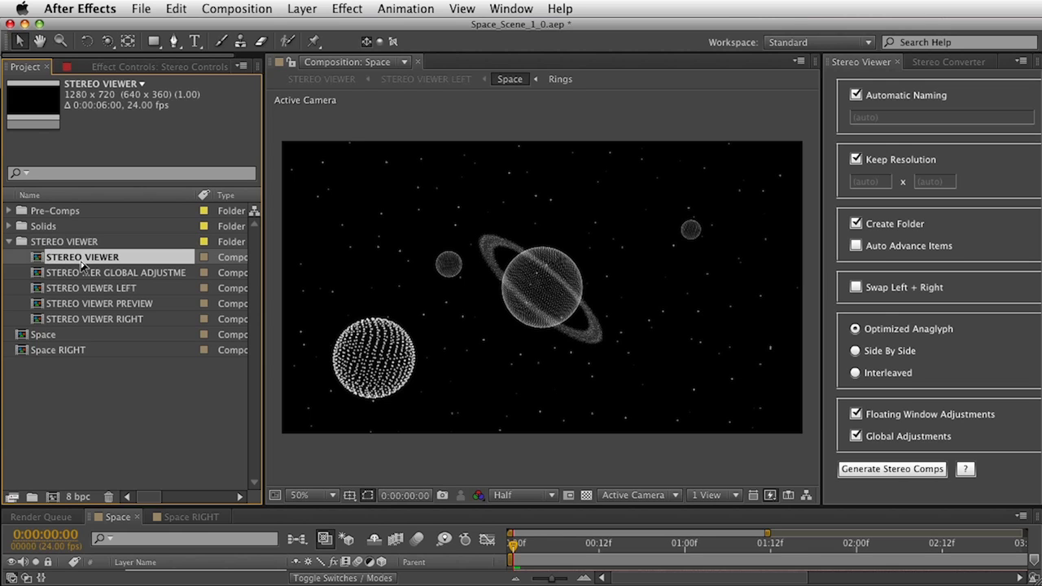
double_click(82, 259)
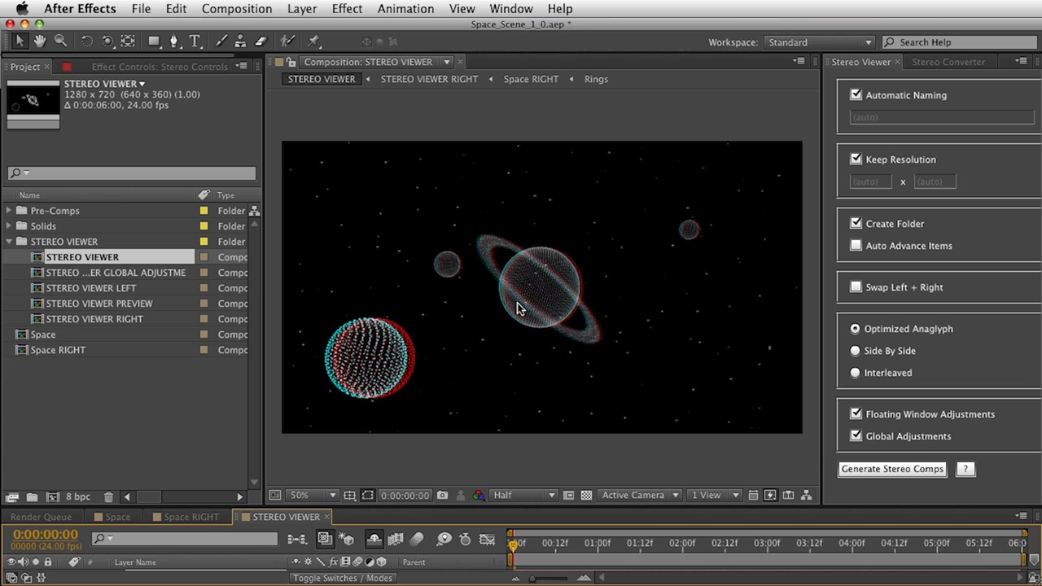
Enlarge the timeline area and set the Convergence slider on the Stereo Controls layer of STEREO VIEWER to 3
left_click_drag(256, 504, 265, 428)
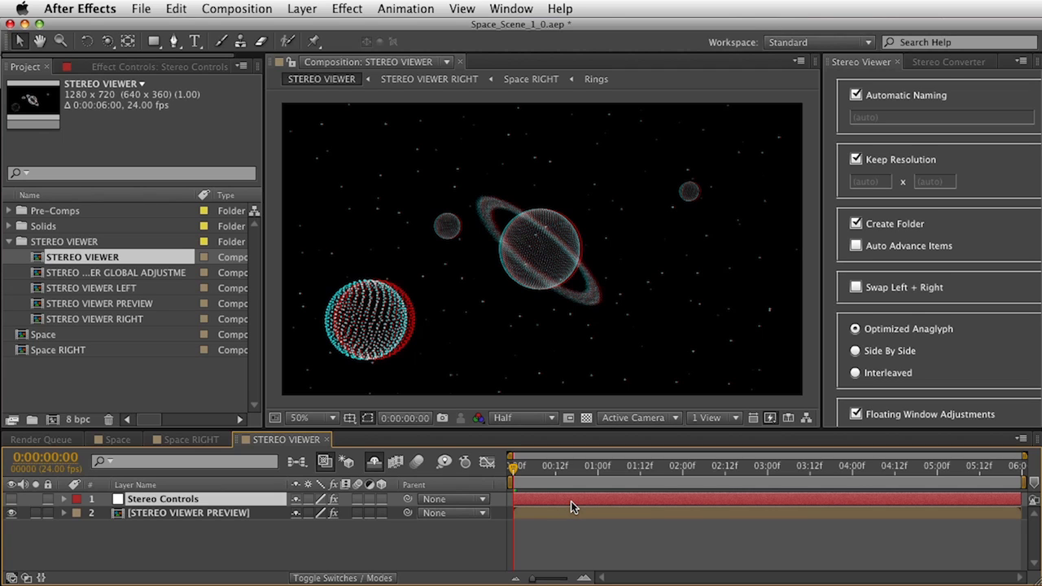
left_click(153, 529)
left_click(134, 504)
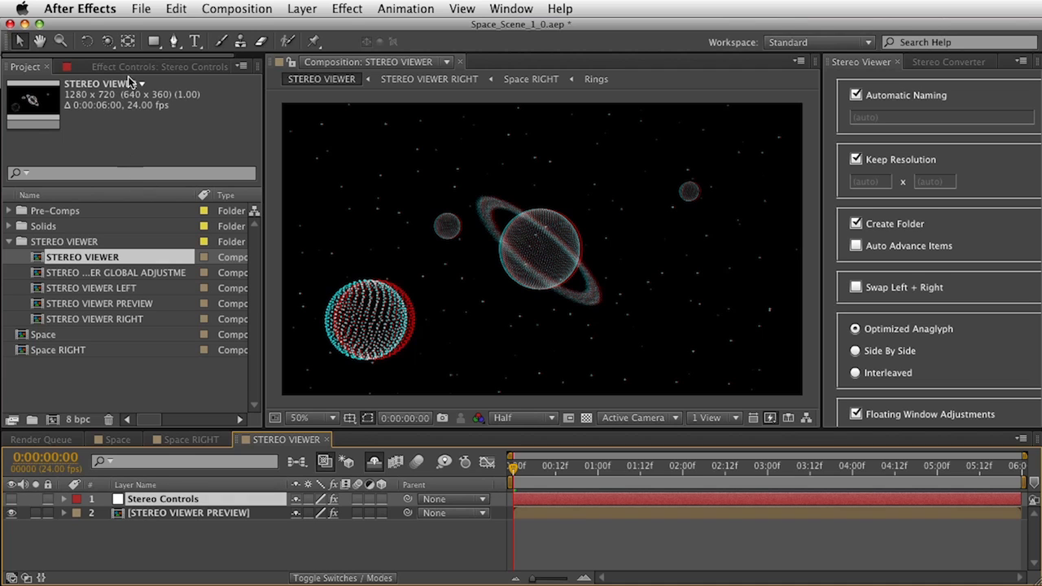
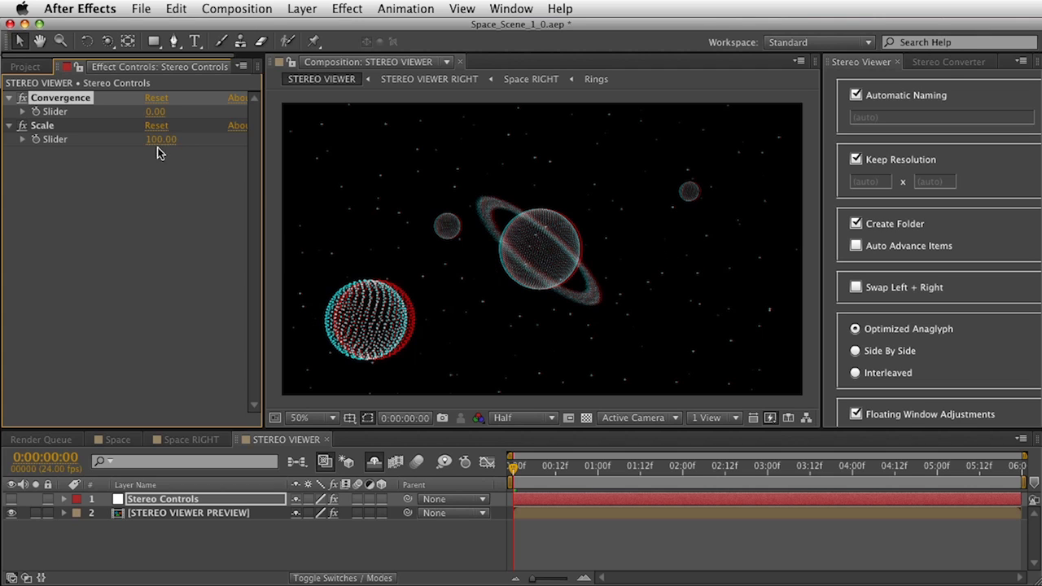
left_click_drag(155, 112, 166, 122)
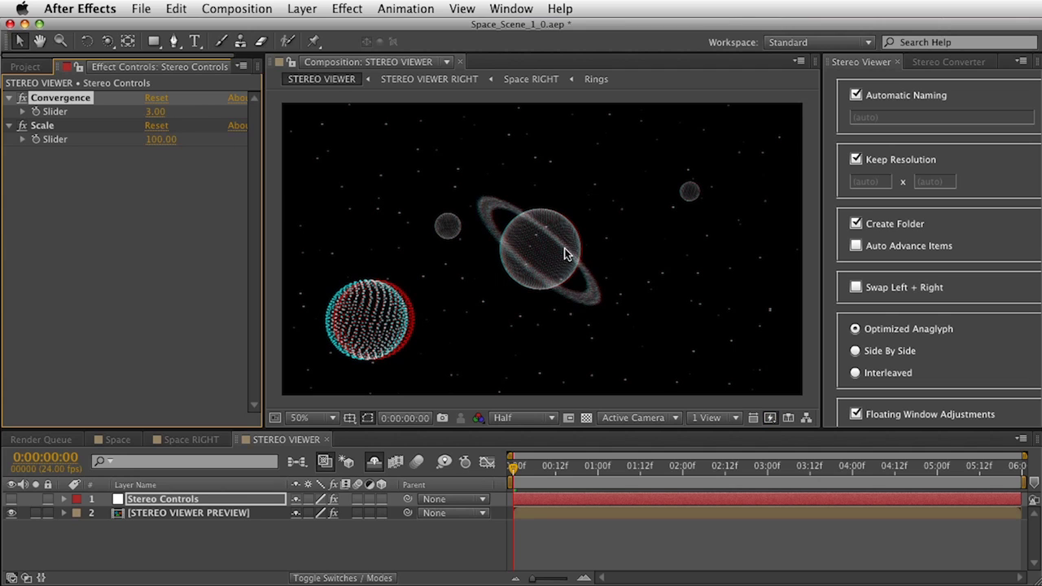
Set the STEREO VIEWER preview resolution to Full and the Convergence slider to 6 to align the ringed planet
left_click(526, 417)
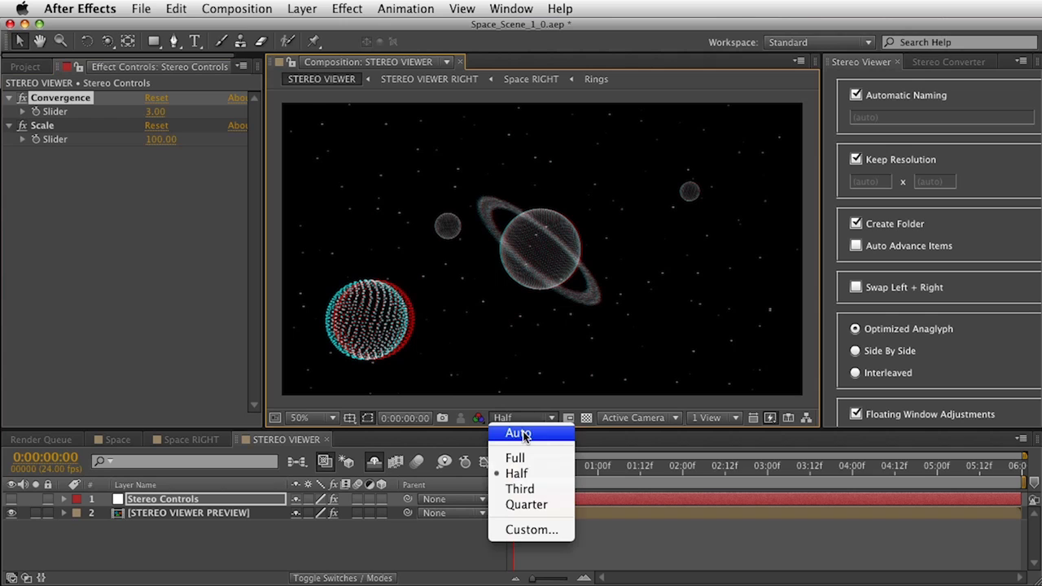
left_click(523, 456)
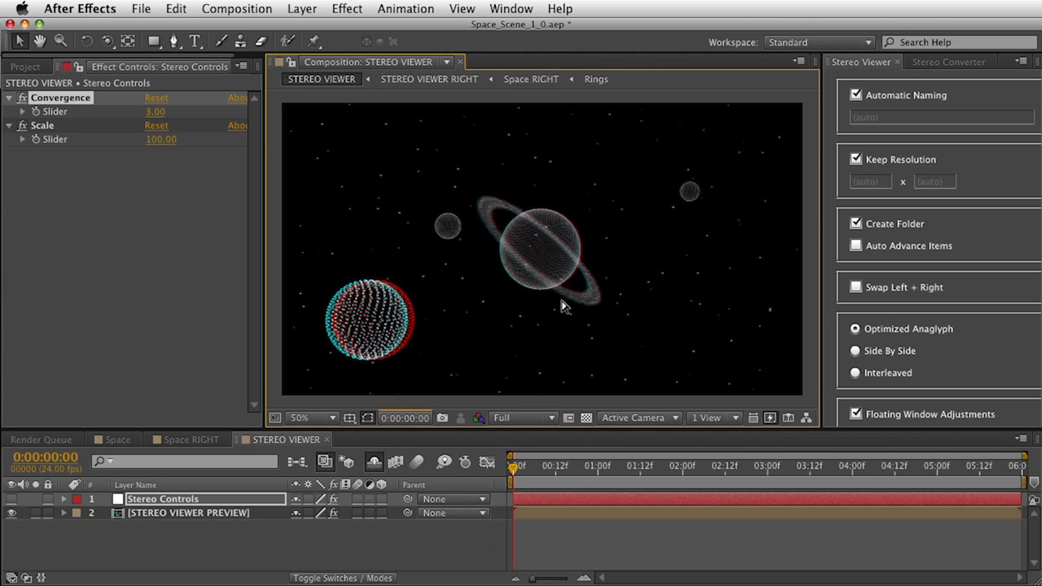
key("period")
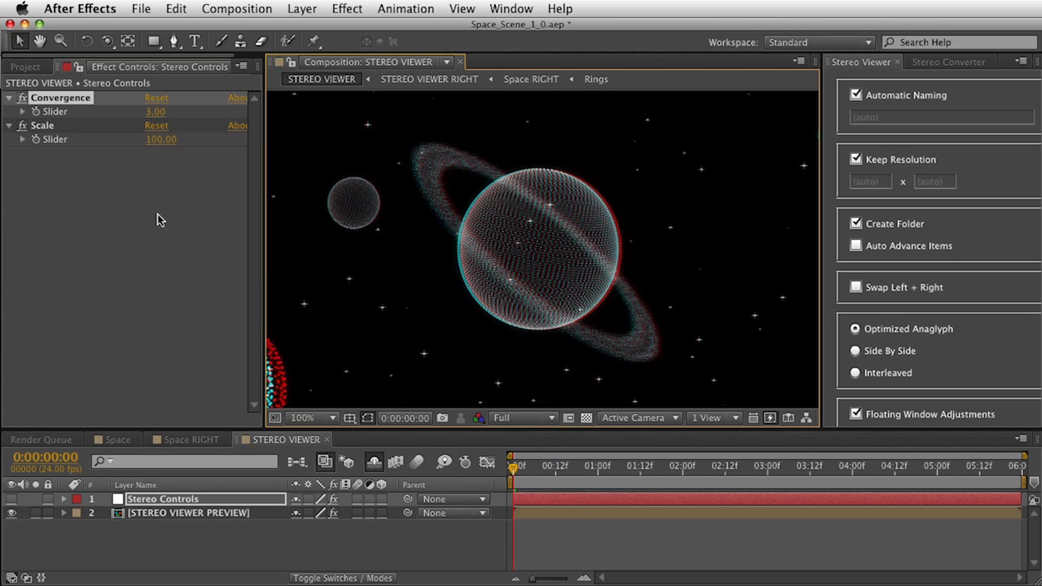
left_click(156, 111)
left_click_drag(159, 111, 161, 116)
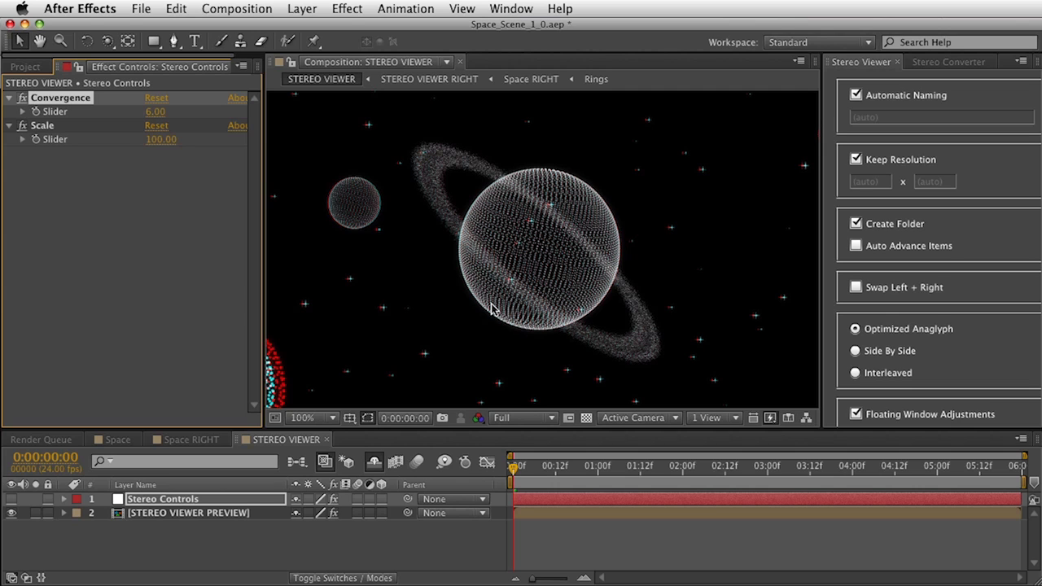
Examine the red and cyan offsets of the ringed planet, the small moons and the near planet at 100% magnification
key("comma")
key("comma")
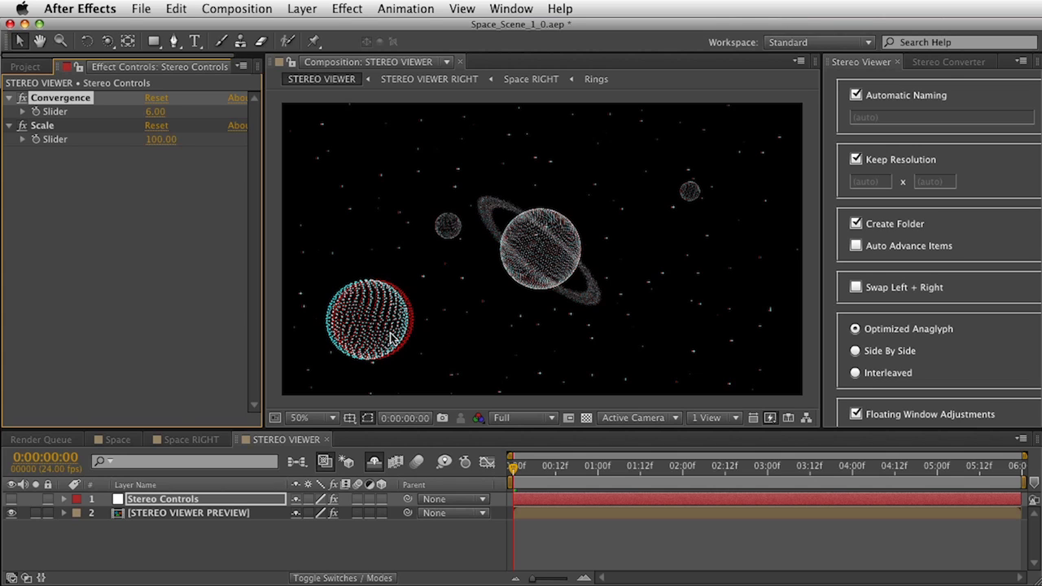
key("period")
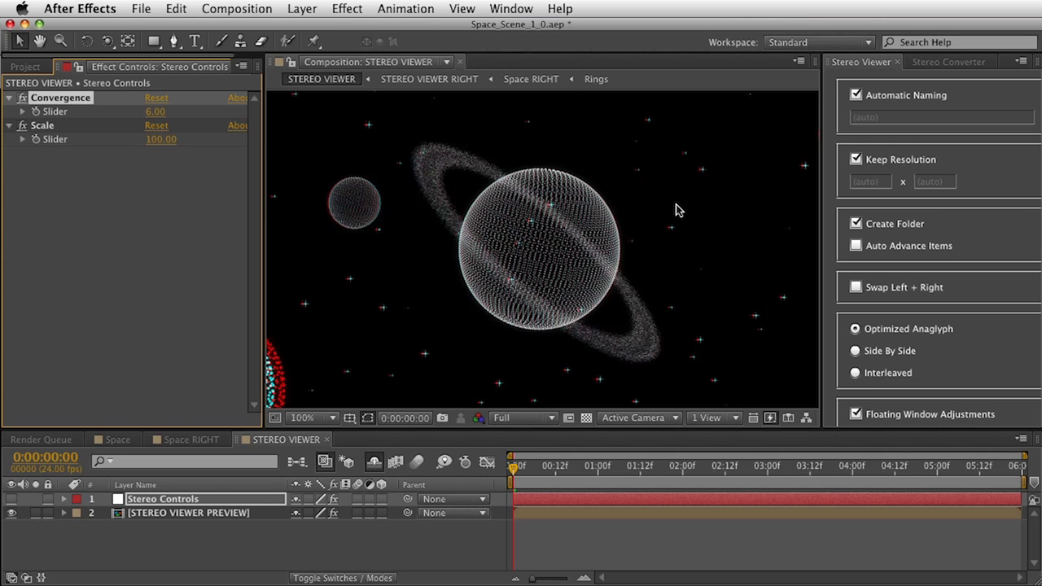
key("h")
left_click_drag(673, 220, 545, 278)
left_click_drag(691, 205, 721, 203)
key("v")
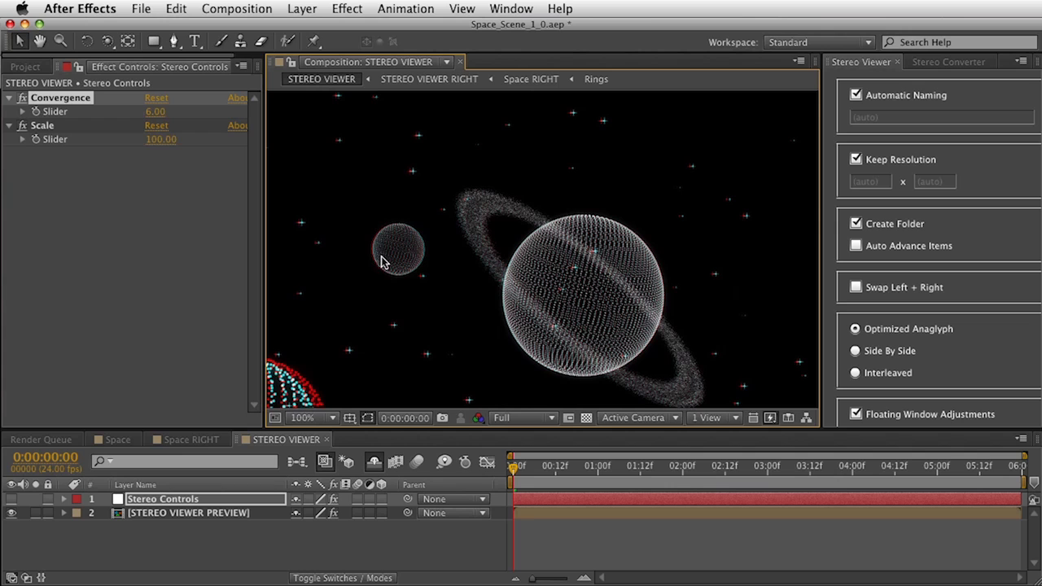
key("h")
left_click_drag(356, 328, 437, 135)
key("v")
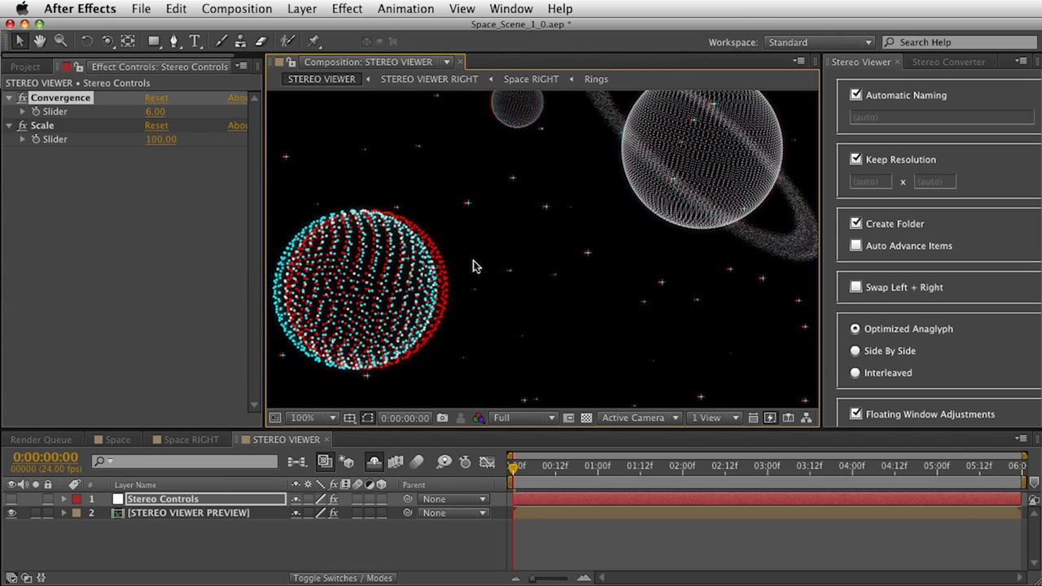
left_click_drag(506, 247, 438, 346)
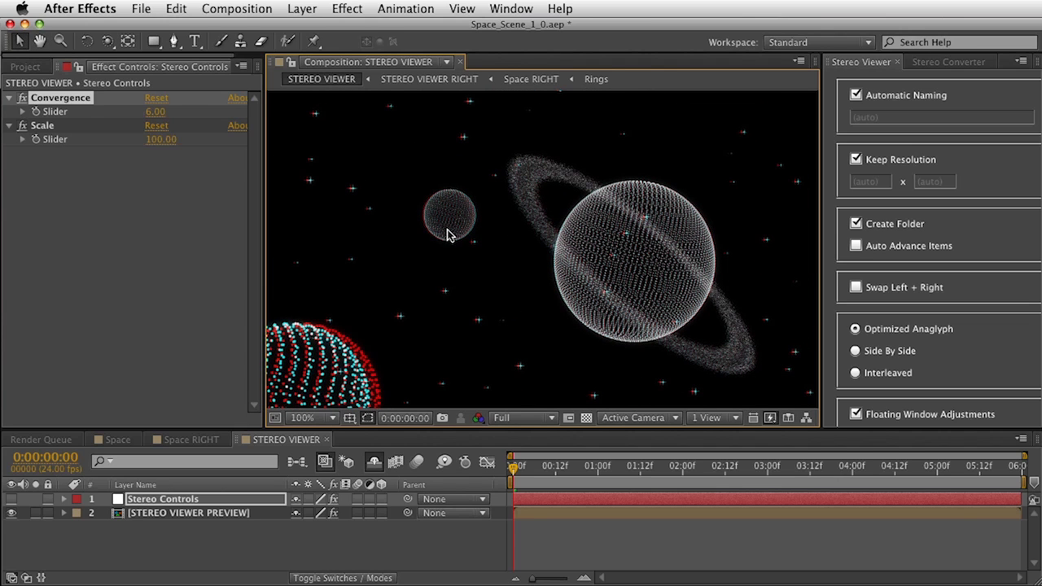
key("comma")
key("comma")
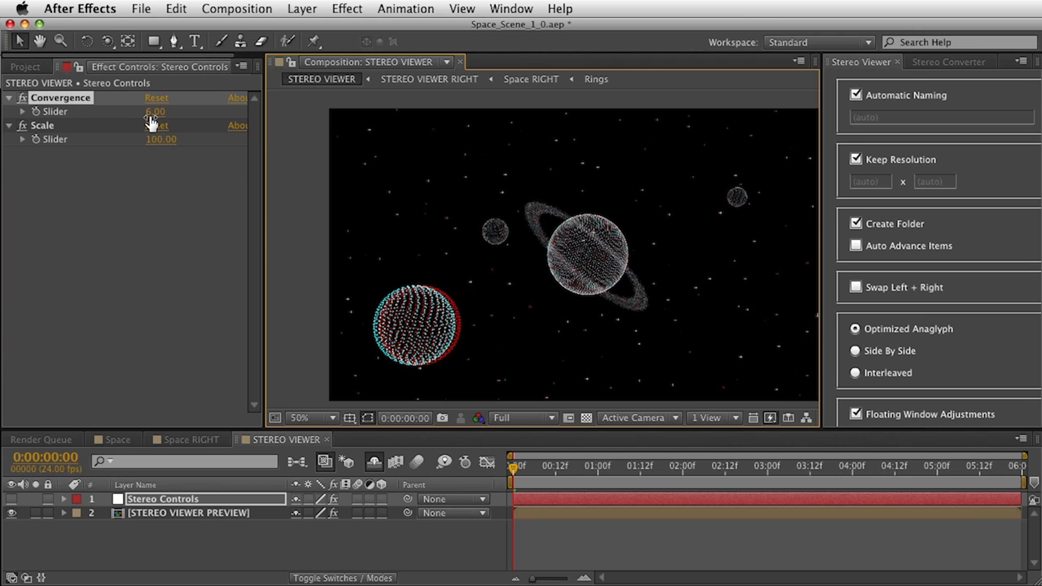
Try a Convergence of 20 to align the near planet, and lower the slider to 2
left_click_drag(154, 117, 166, 112)
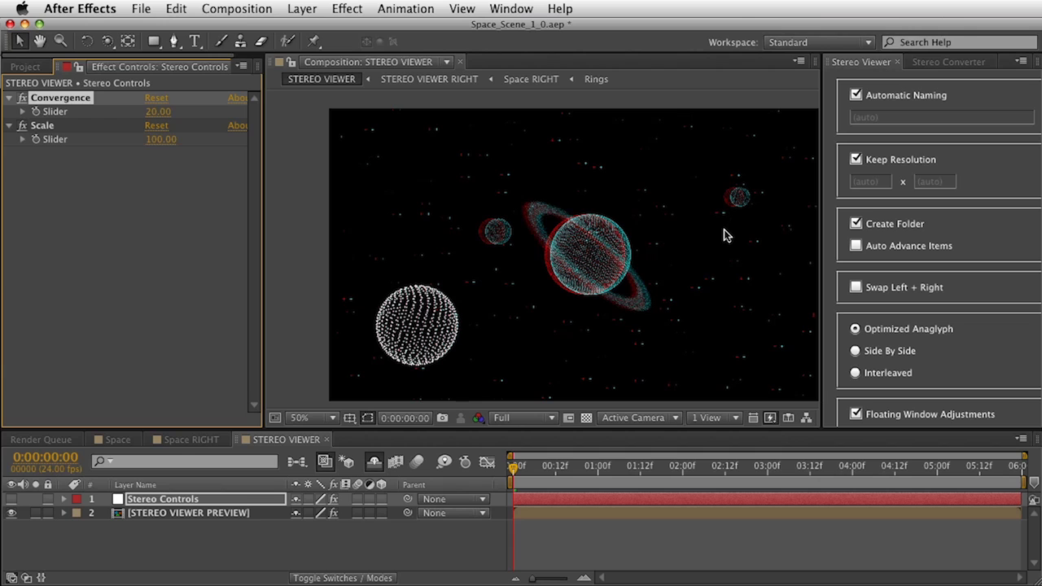
left_click_drag(151, 115, 136, 112)
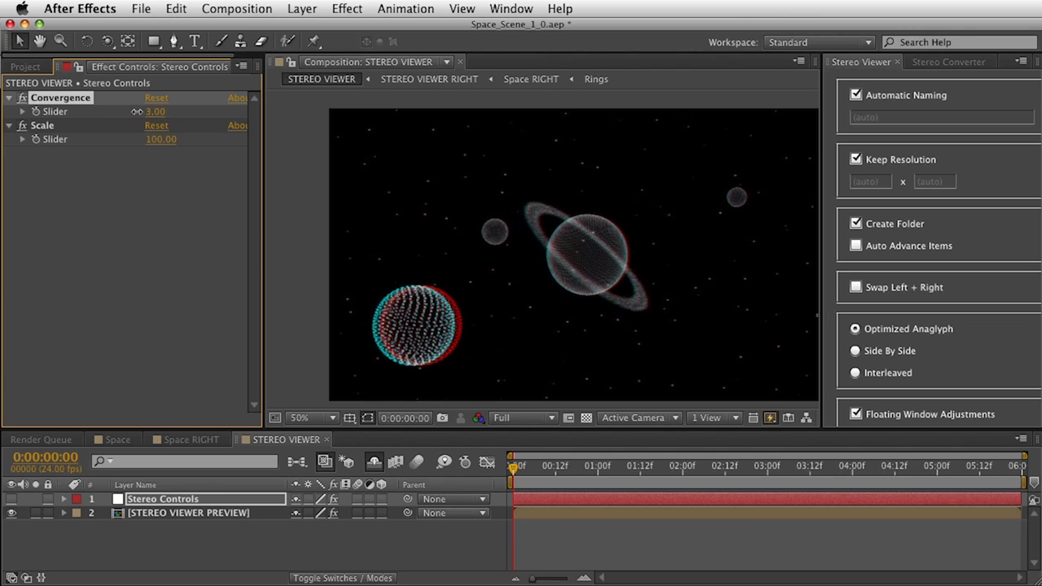
left_click_drag(137, 111, 136, 112)
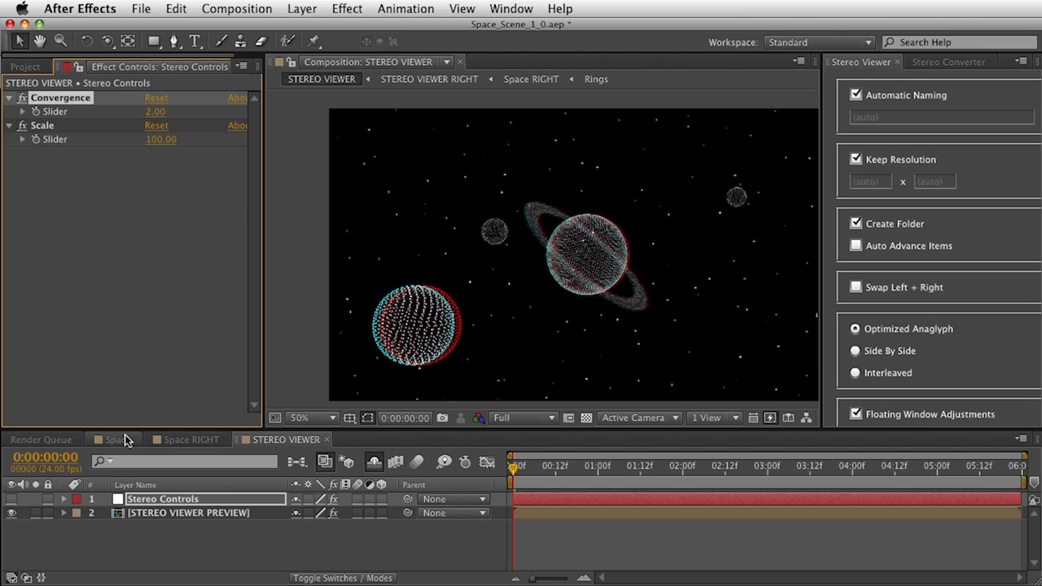
Lock the viewer on STEREO VIEWER and set the Camera Separation slider on the Space composition's Stereo Controls layer to 60
left_click(309, 146)
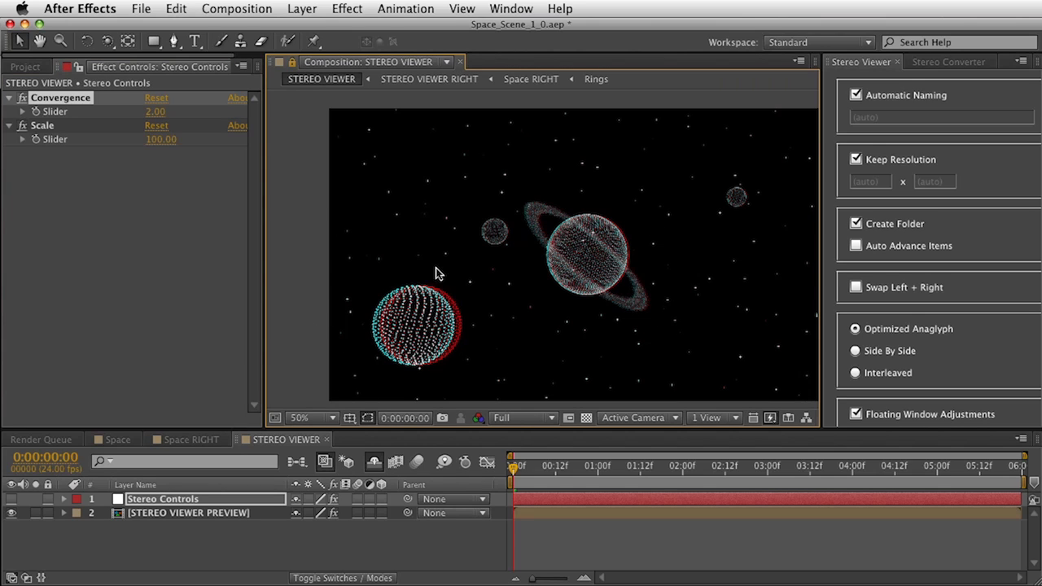
left_click(118, 444)
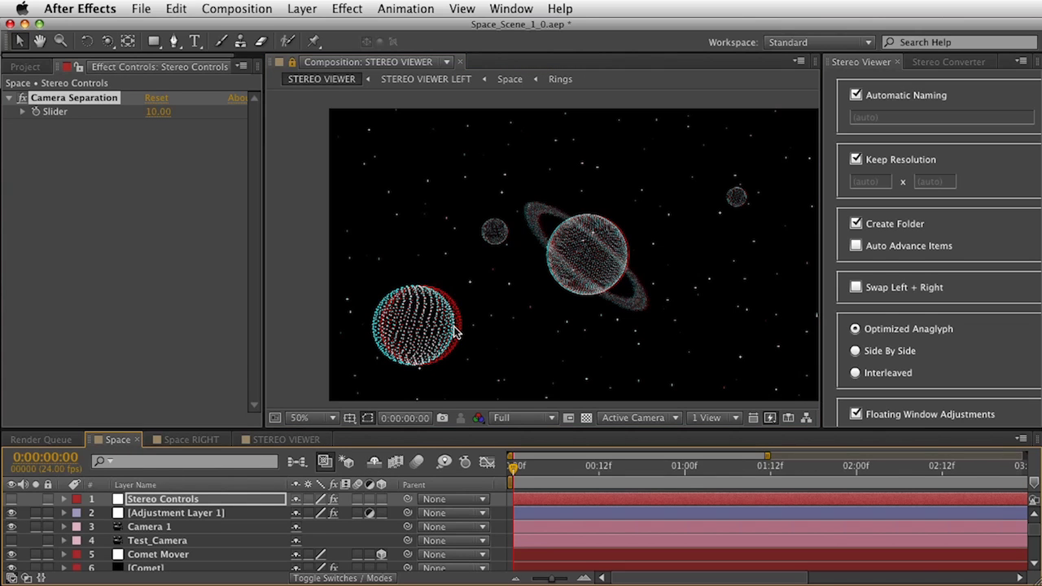
left_click(142, 499)
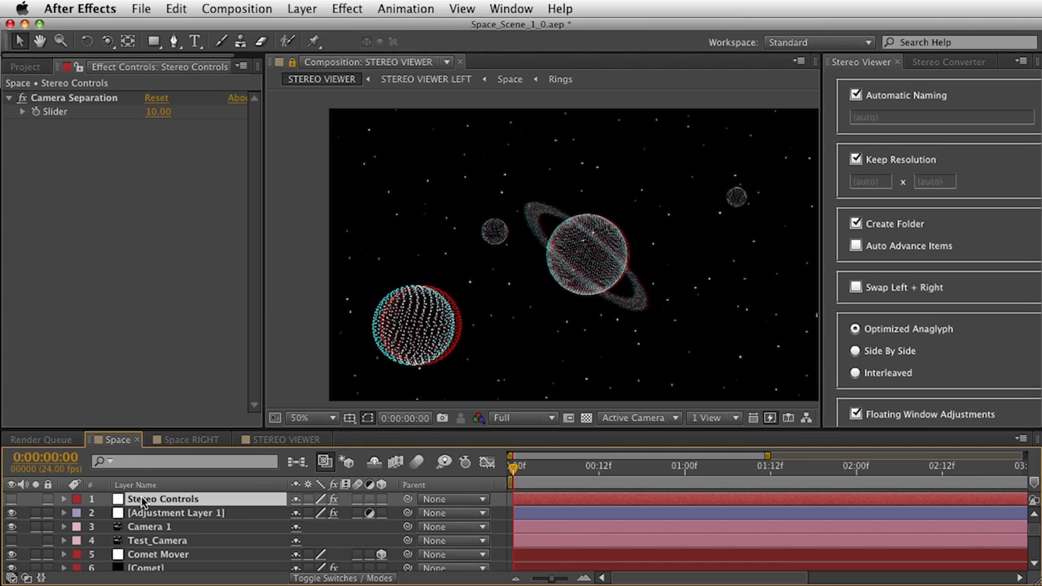
left_click(157, 111)
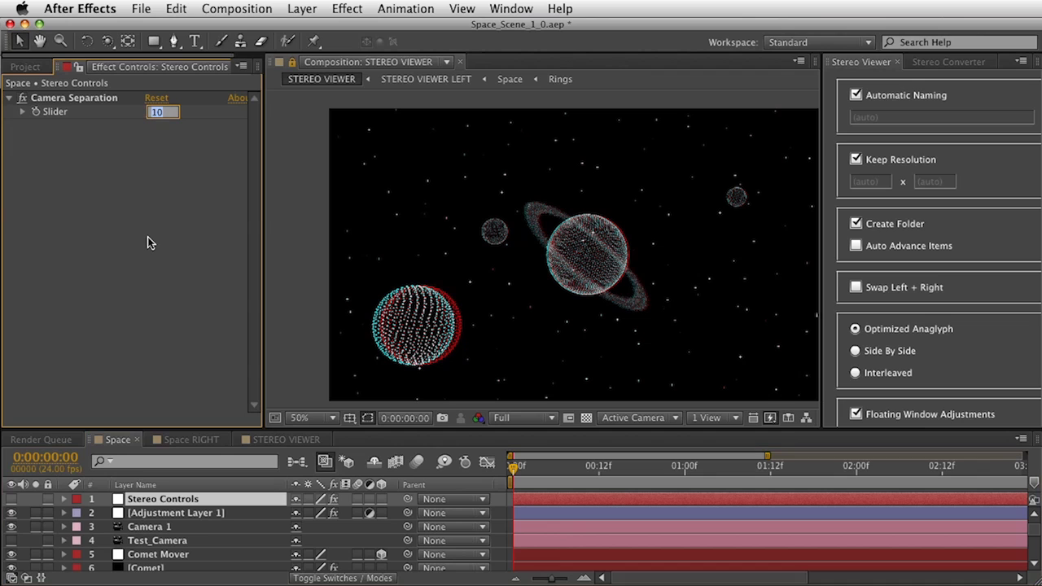
key("Return")
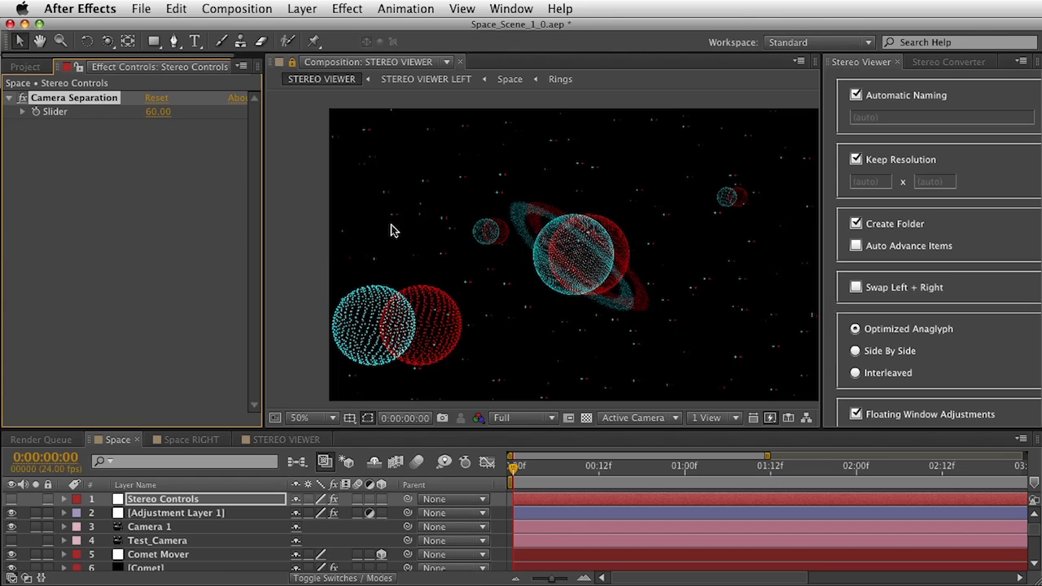
Return to the STEREO VIEWER timeline and, at 0:00:05:23, set the Convergence slider to 105 to align the large ringed planet
left_click(261, 442)
left_click(67, 100)
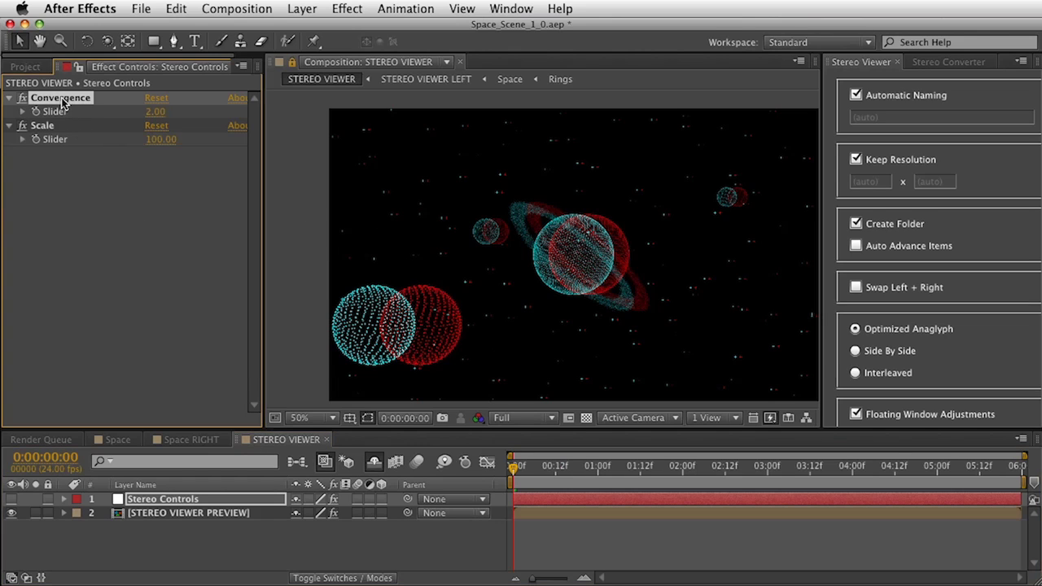
left_click_drag(991, 466, 1033, 469)
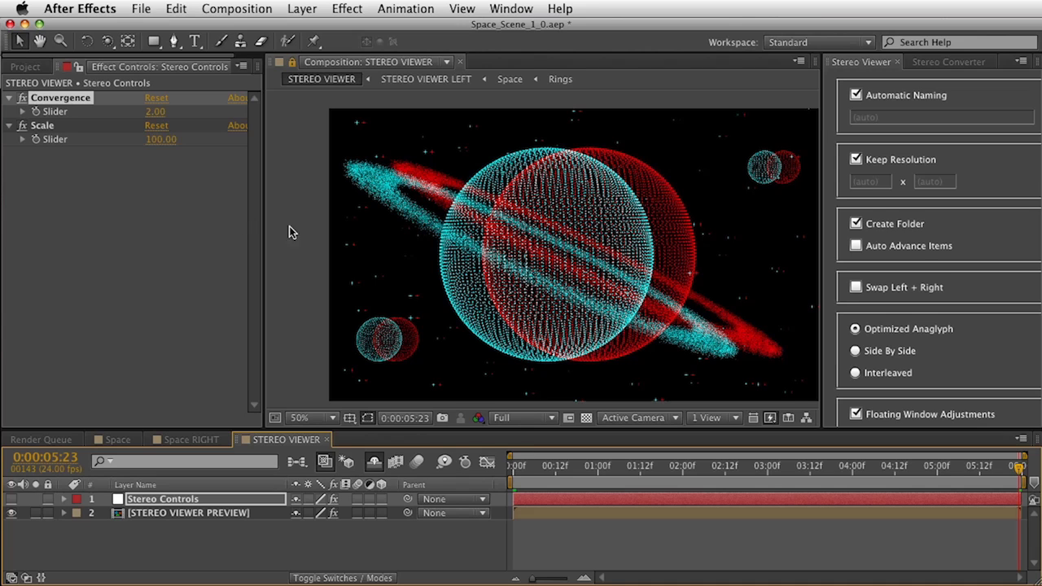
left_click_drag(155, 111, 240, 124)
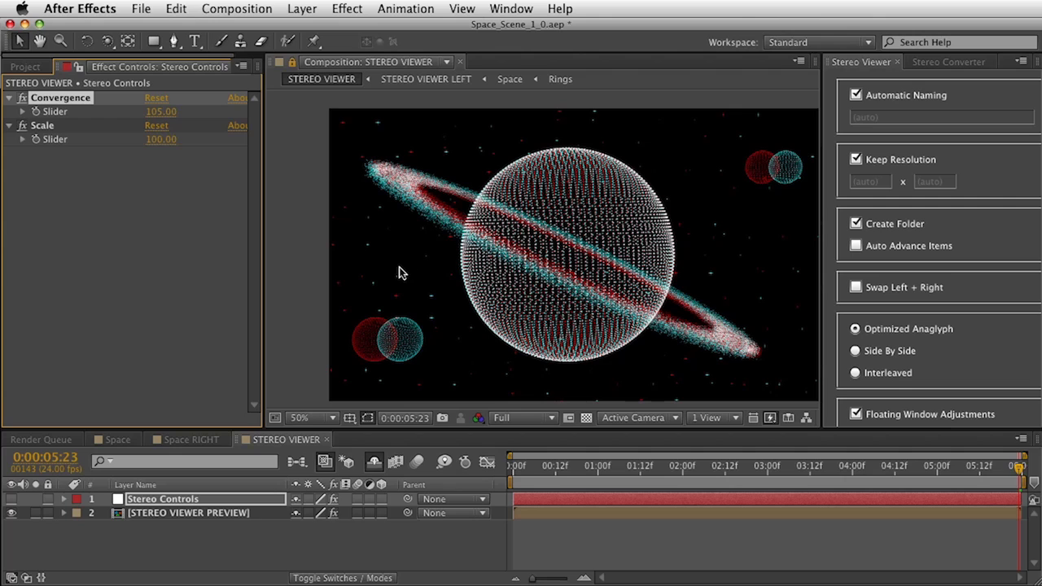
Examine the anaglyph at 100% in a maximized composition view, checking the stereo offset of the planets
key("grave")
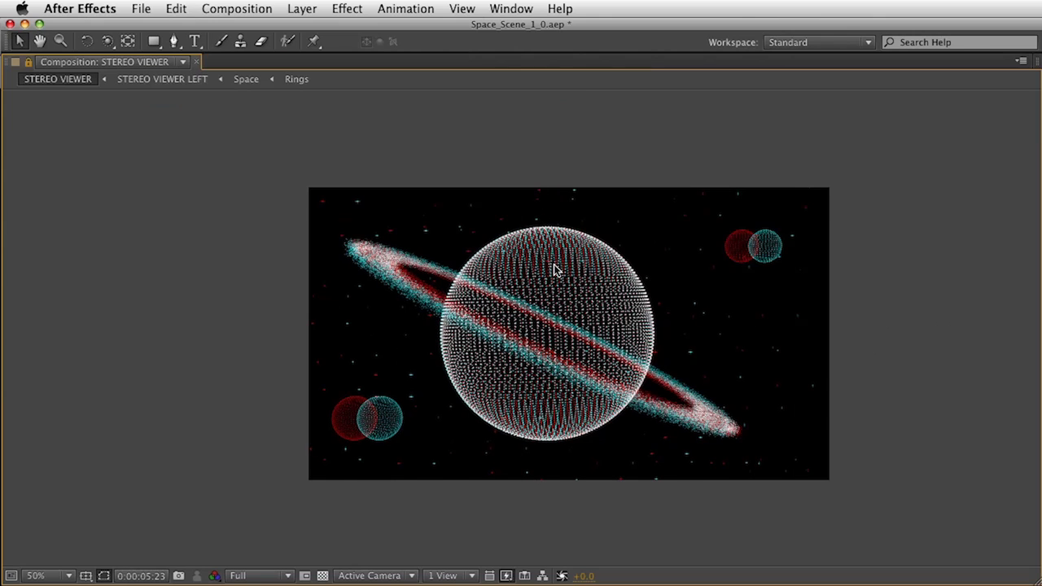
key("slash")
key("h")
left_click_drag(703, 360, 613, 336)
key("v")
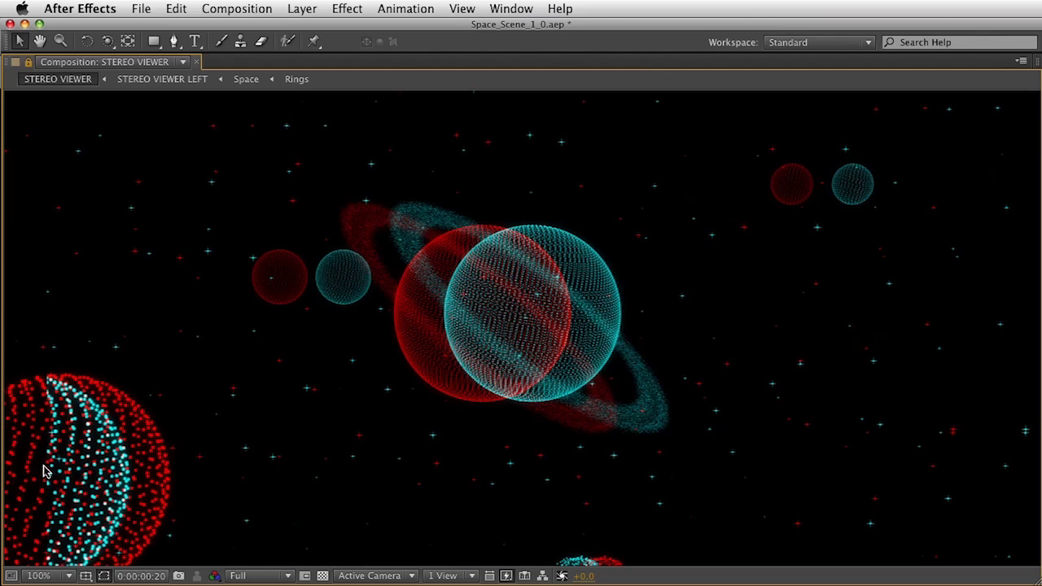
key("grave")
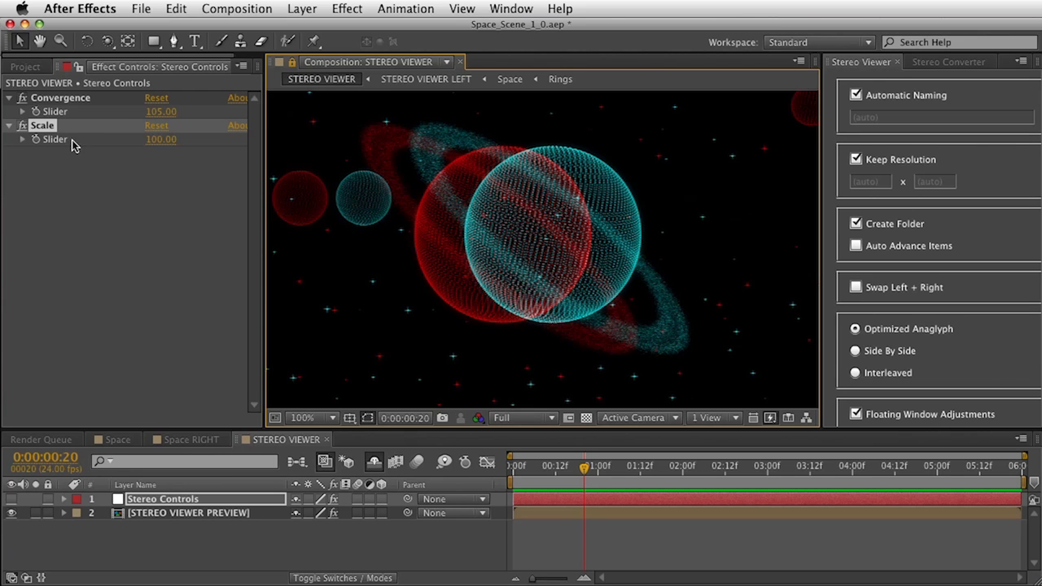
Adjust the Scale slider on the Stereo Controls layer with the whole composition in view
left_click(153, 140)
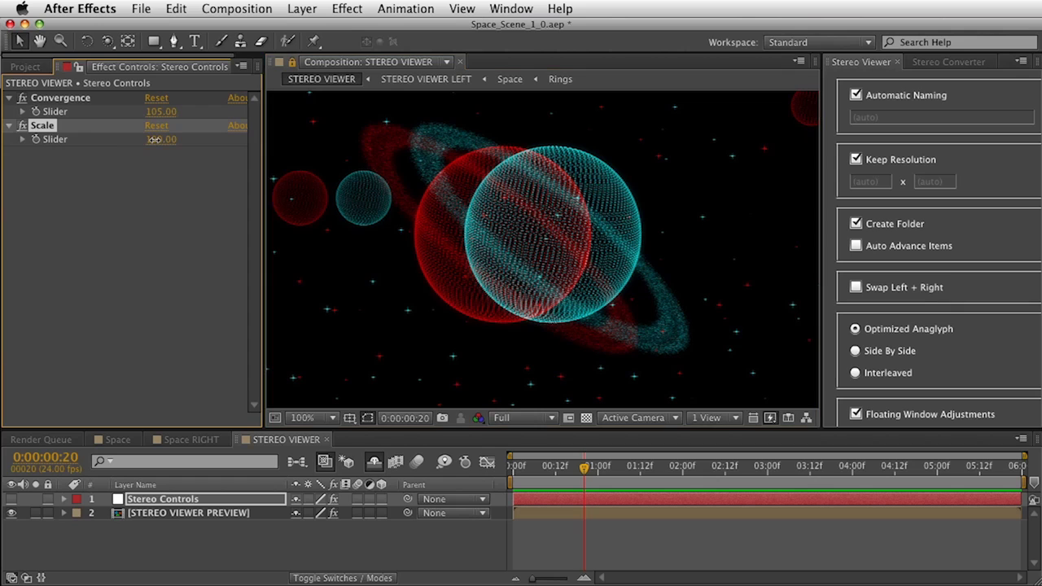
left_click(153, 140)
scroll(404, 296, "down", 2)
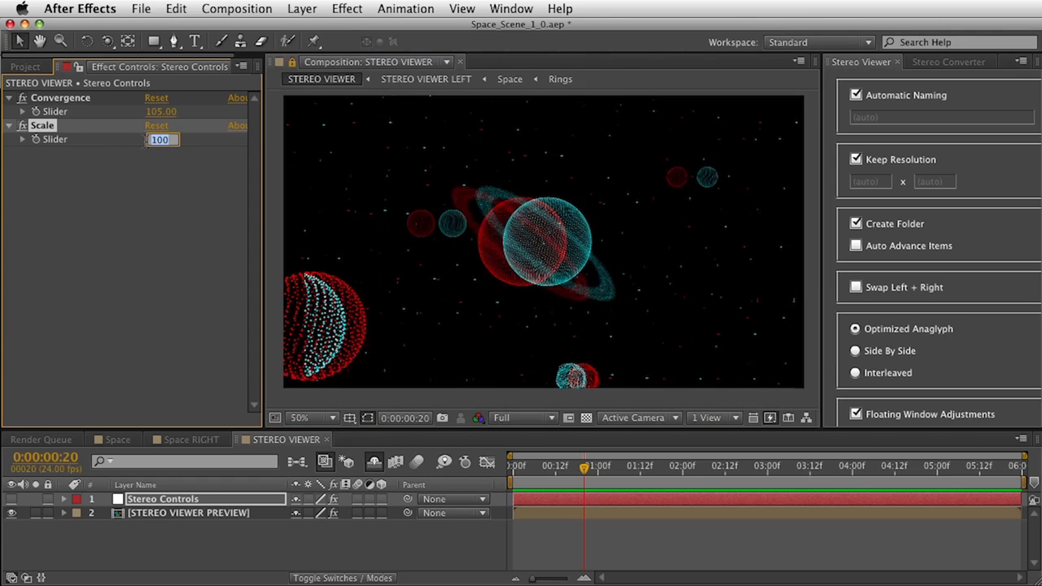
key("Return")
left_click_drag(155, 140, 163, 141)
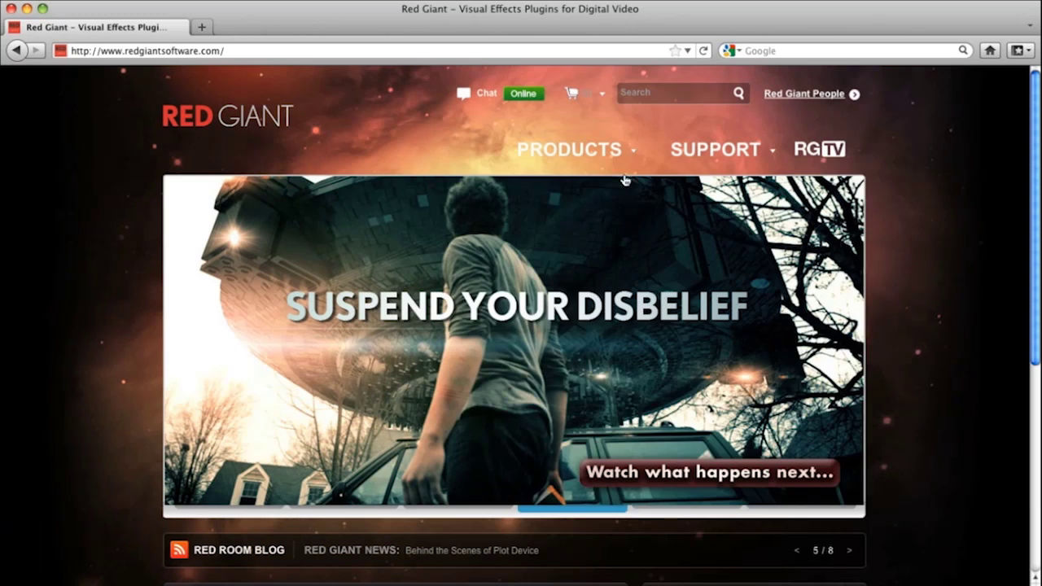
In the web browser, open the free trial download form for Trapcode Suite on the Red Giant website
mouse_move(623, 160)
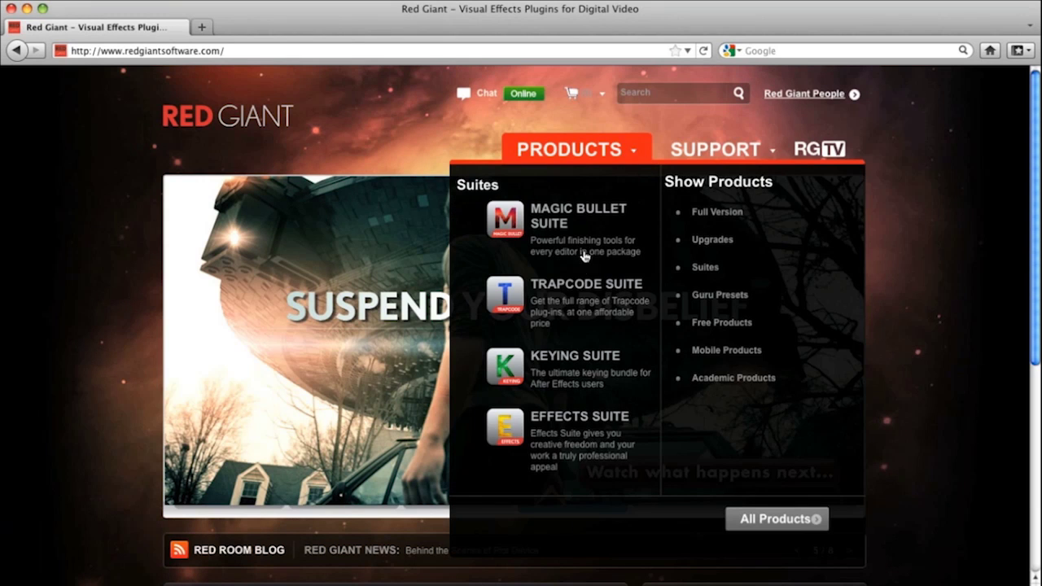
left_click(581, 284)
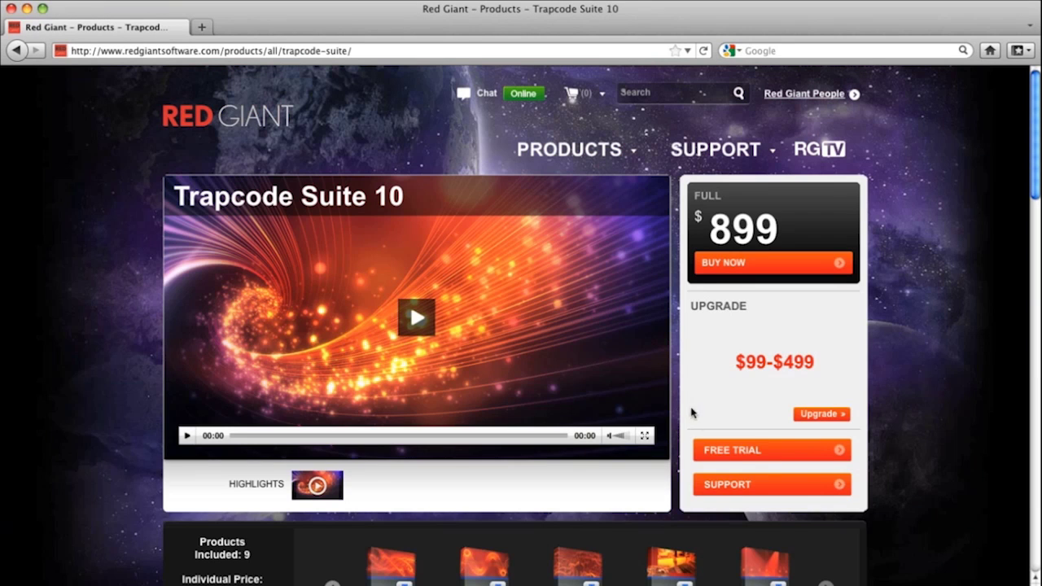
left_click(737, 459)
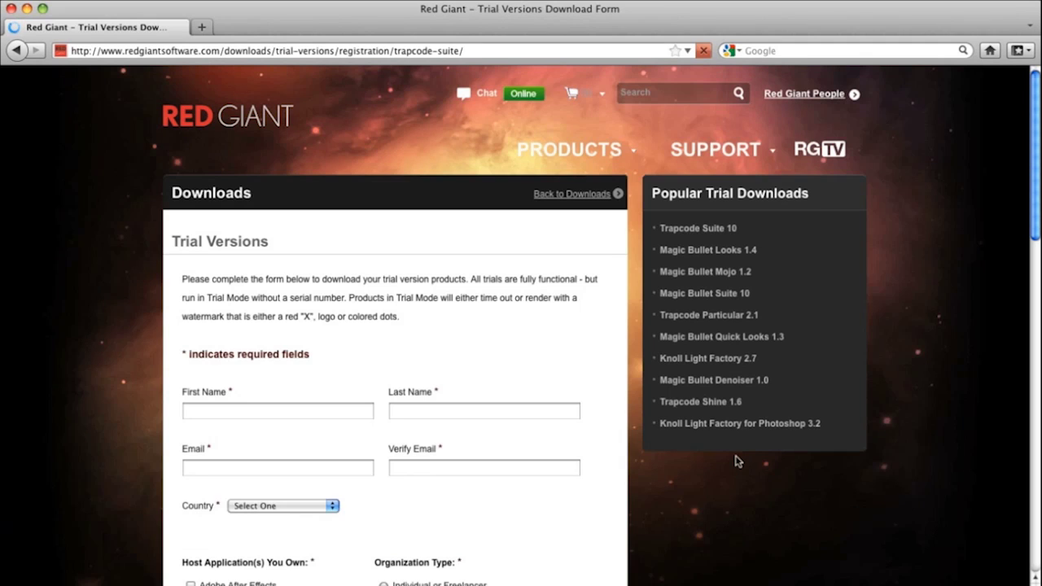